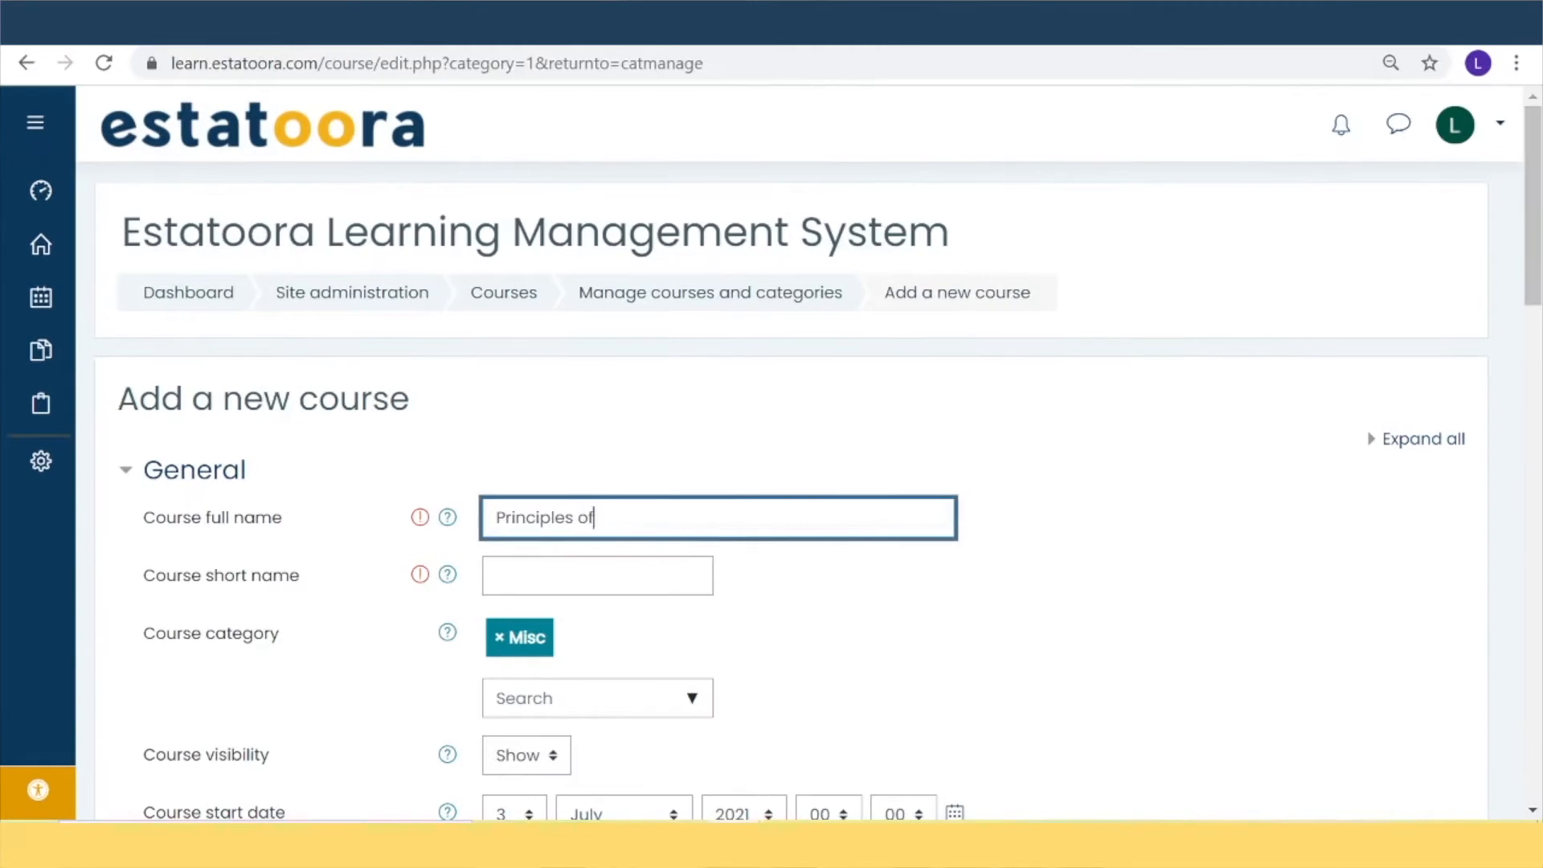
- Complete the course full name as Principles of Marketing and set the course short name to PM
type("ng")
left_click(689, 577)
type("PM")
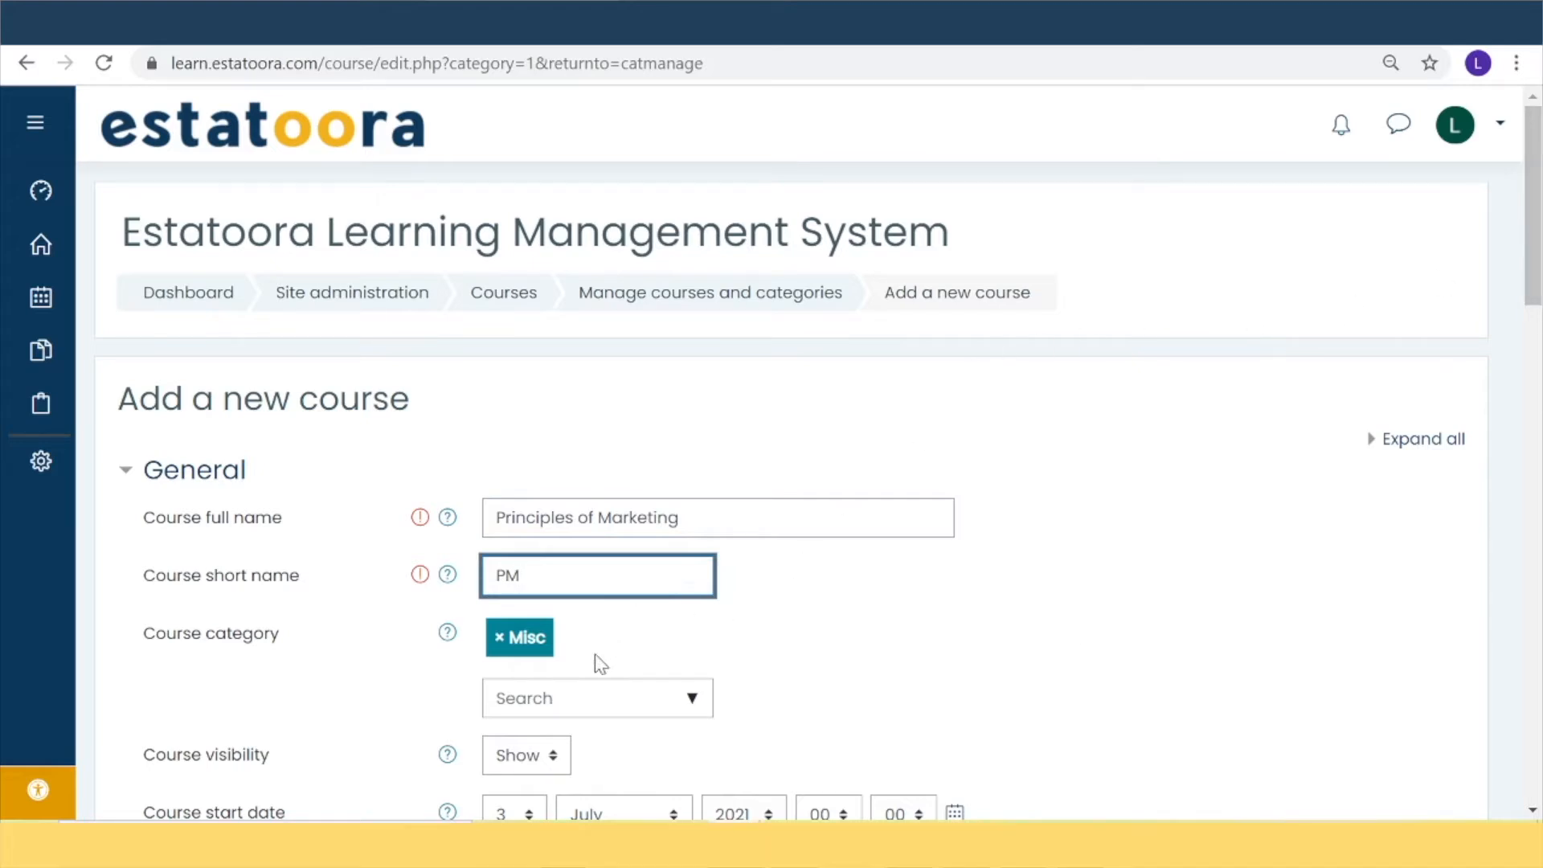
- Assign the course to the Senior High School category and set its visibility to Hide
left_click(692, 698)
scroll(691, 691, "down", 3)
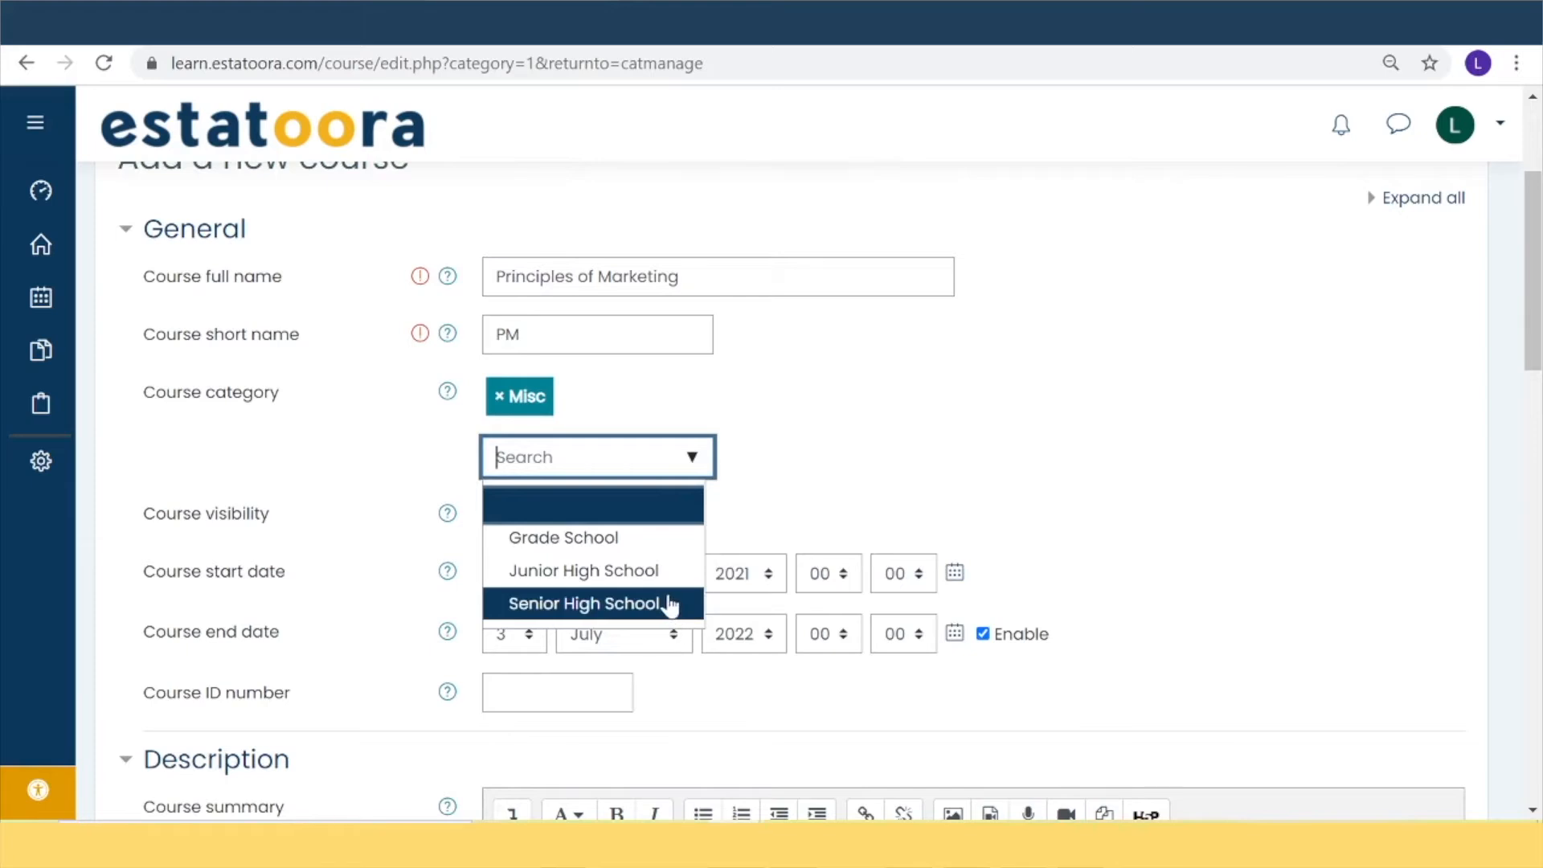
left_click(669, 605)
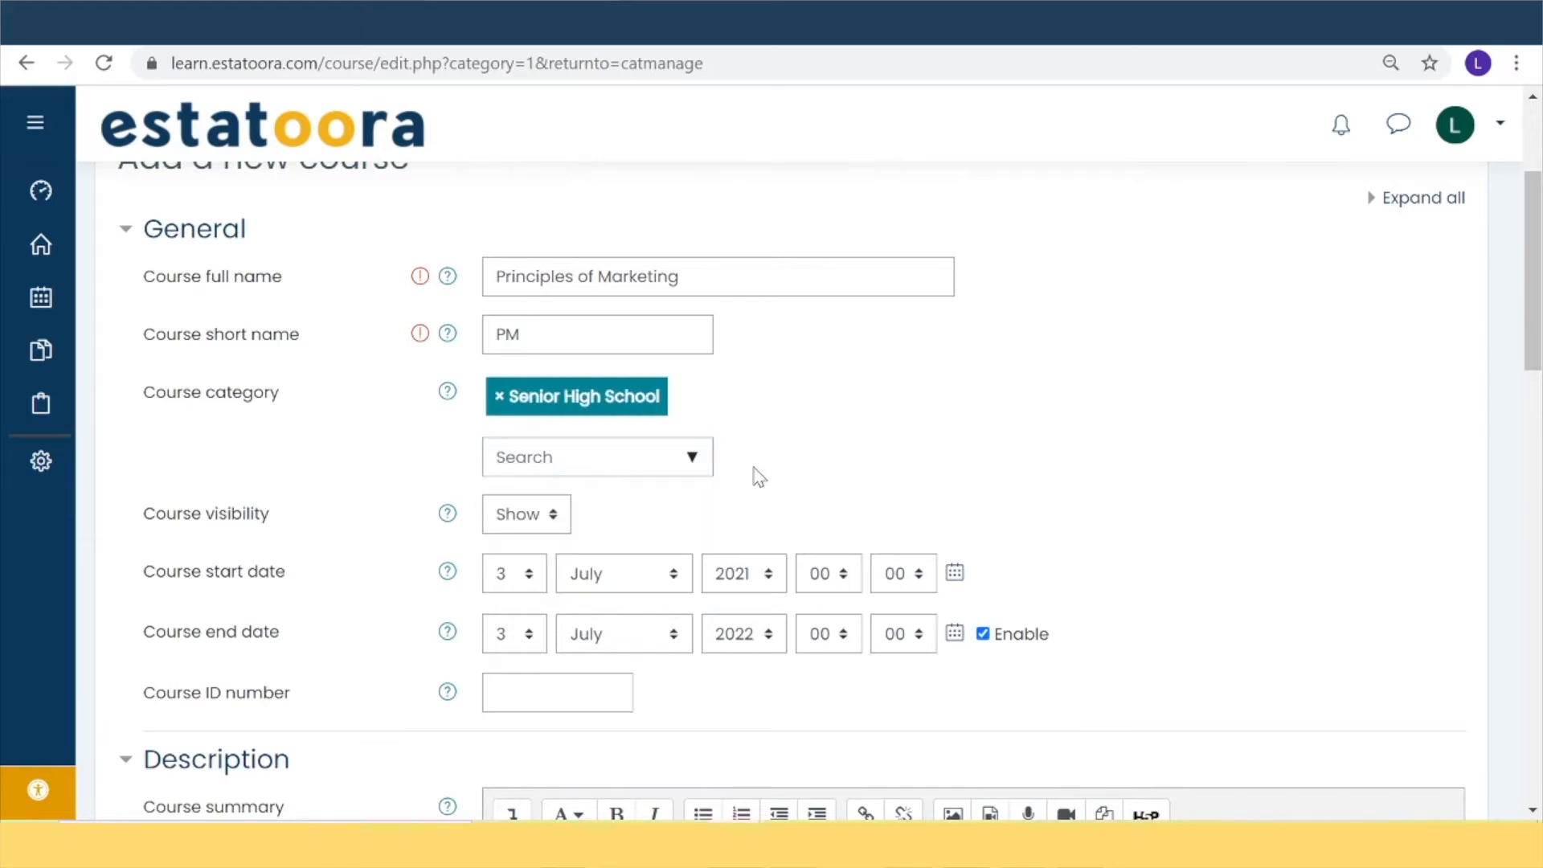
left_click(548, 516)
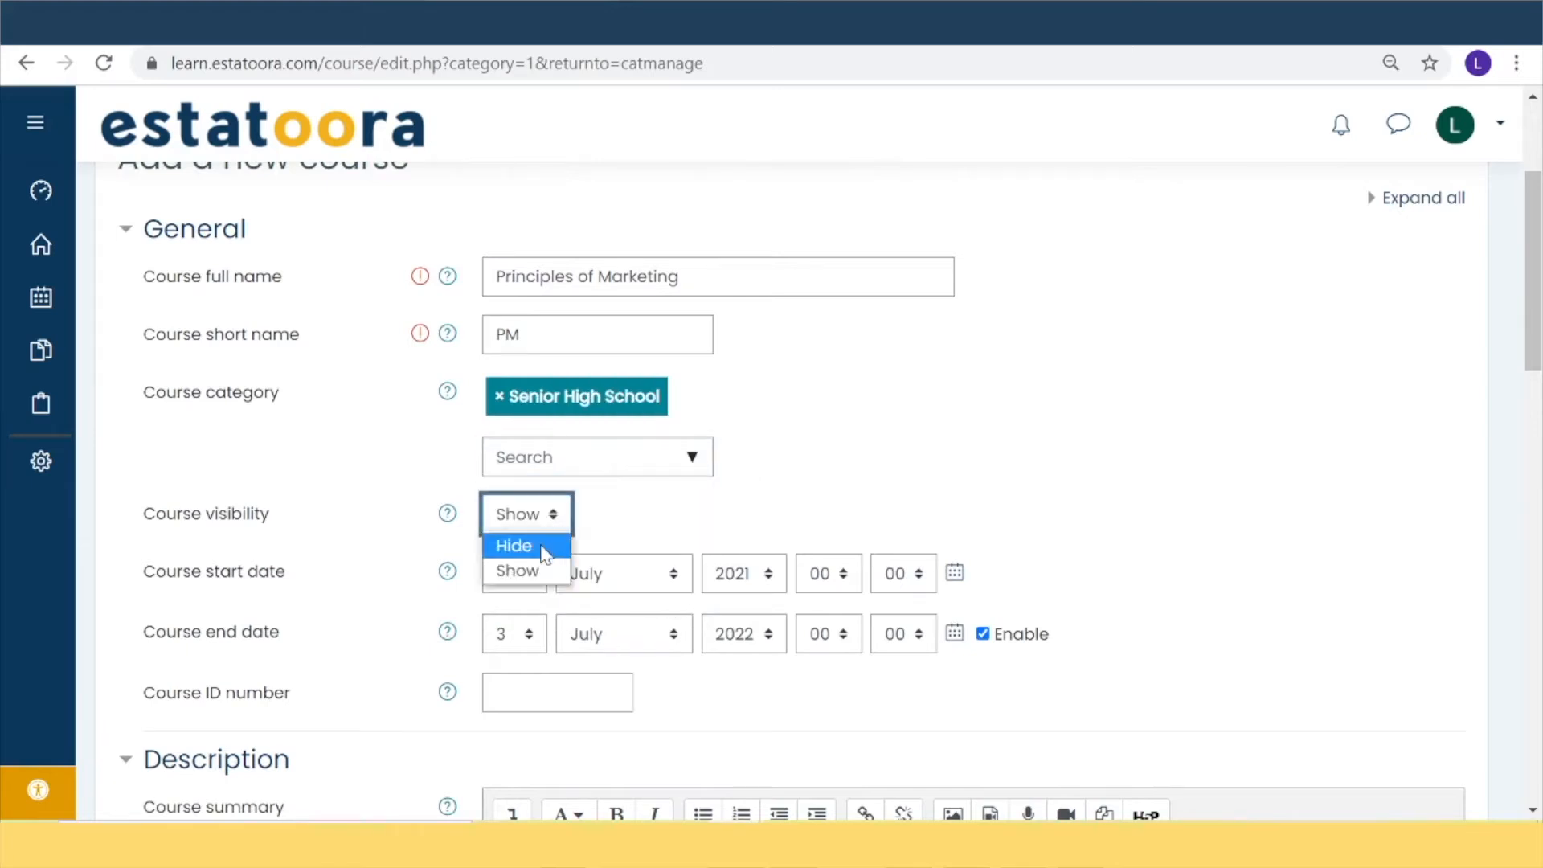
left_click(546, 555)
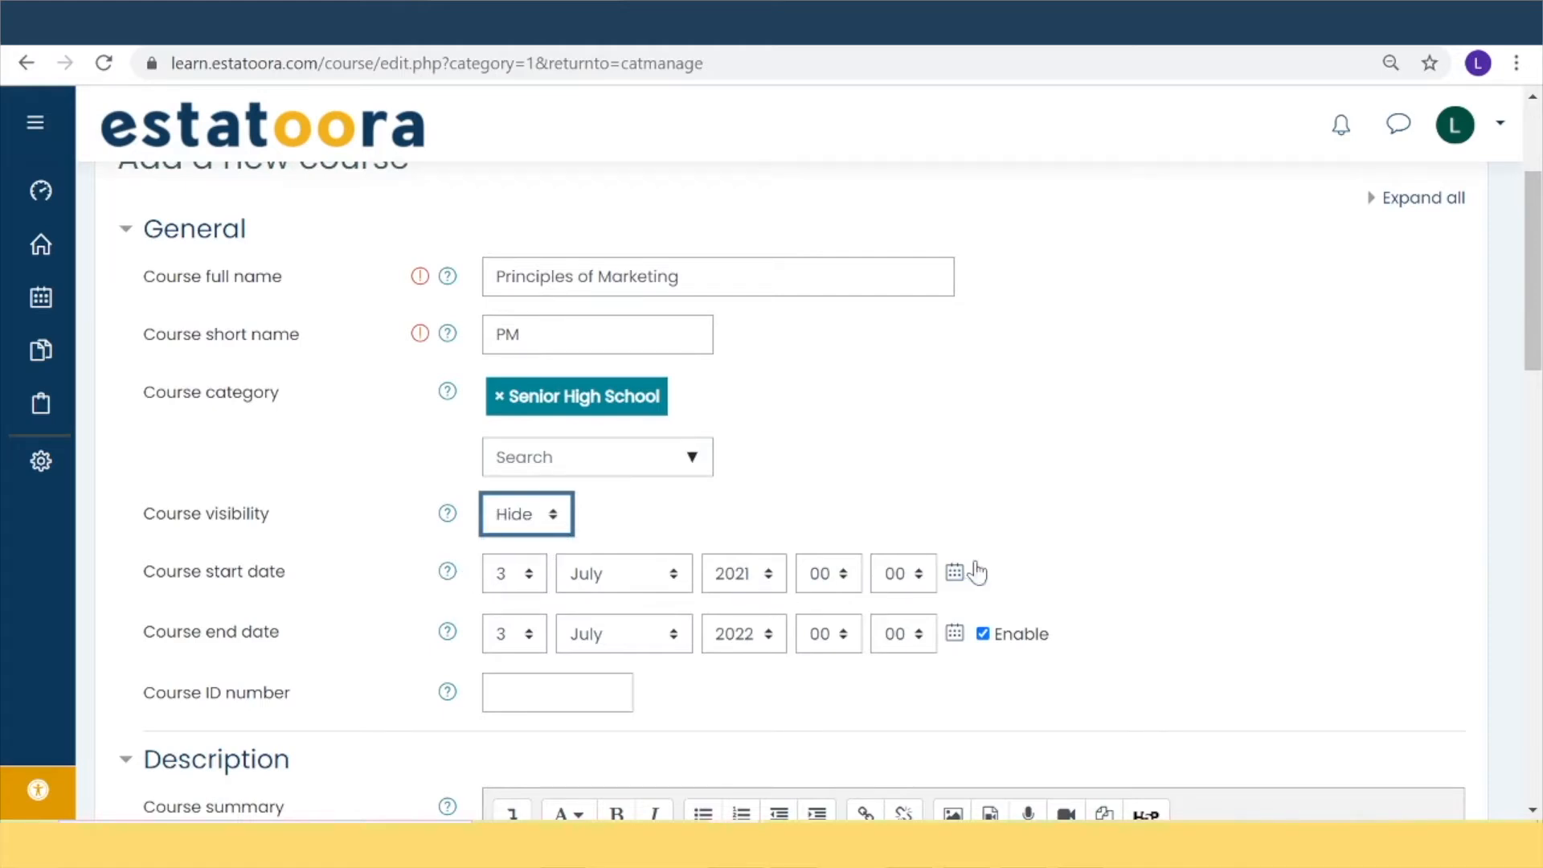
left_click(479, 600)
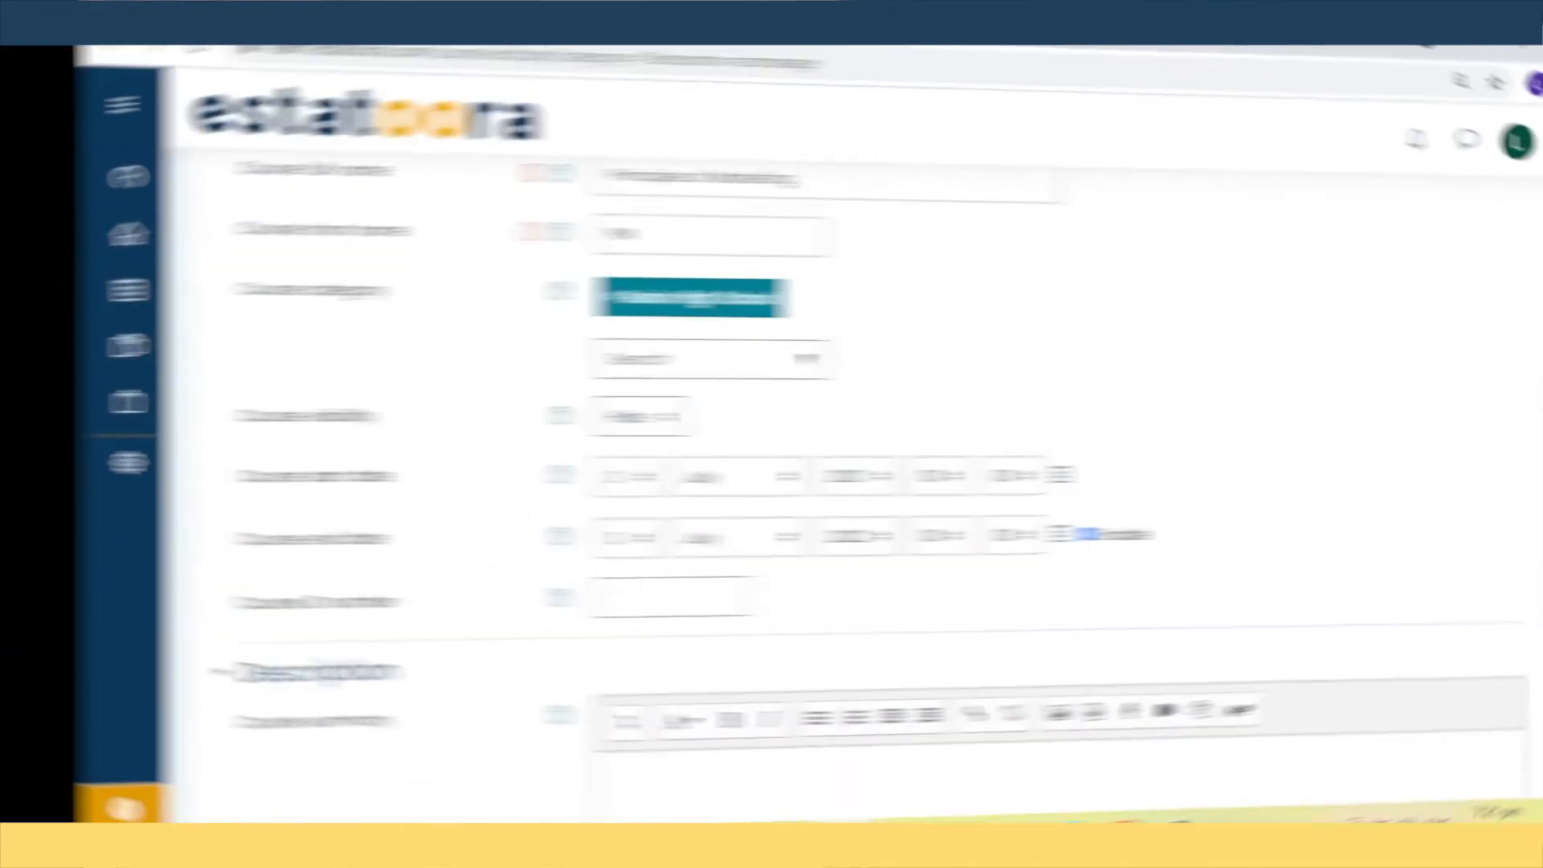
- Enter a course summary about the principles and practices in marketing goods and services and developing integrated marketing programs that will help grow businesses
scroll(972, 482, "down", 1)
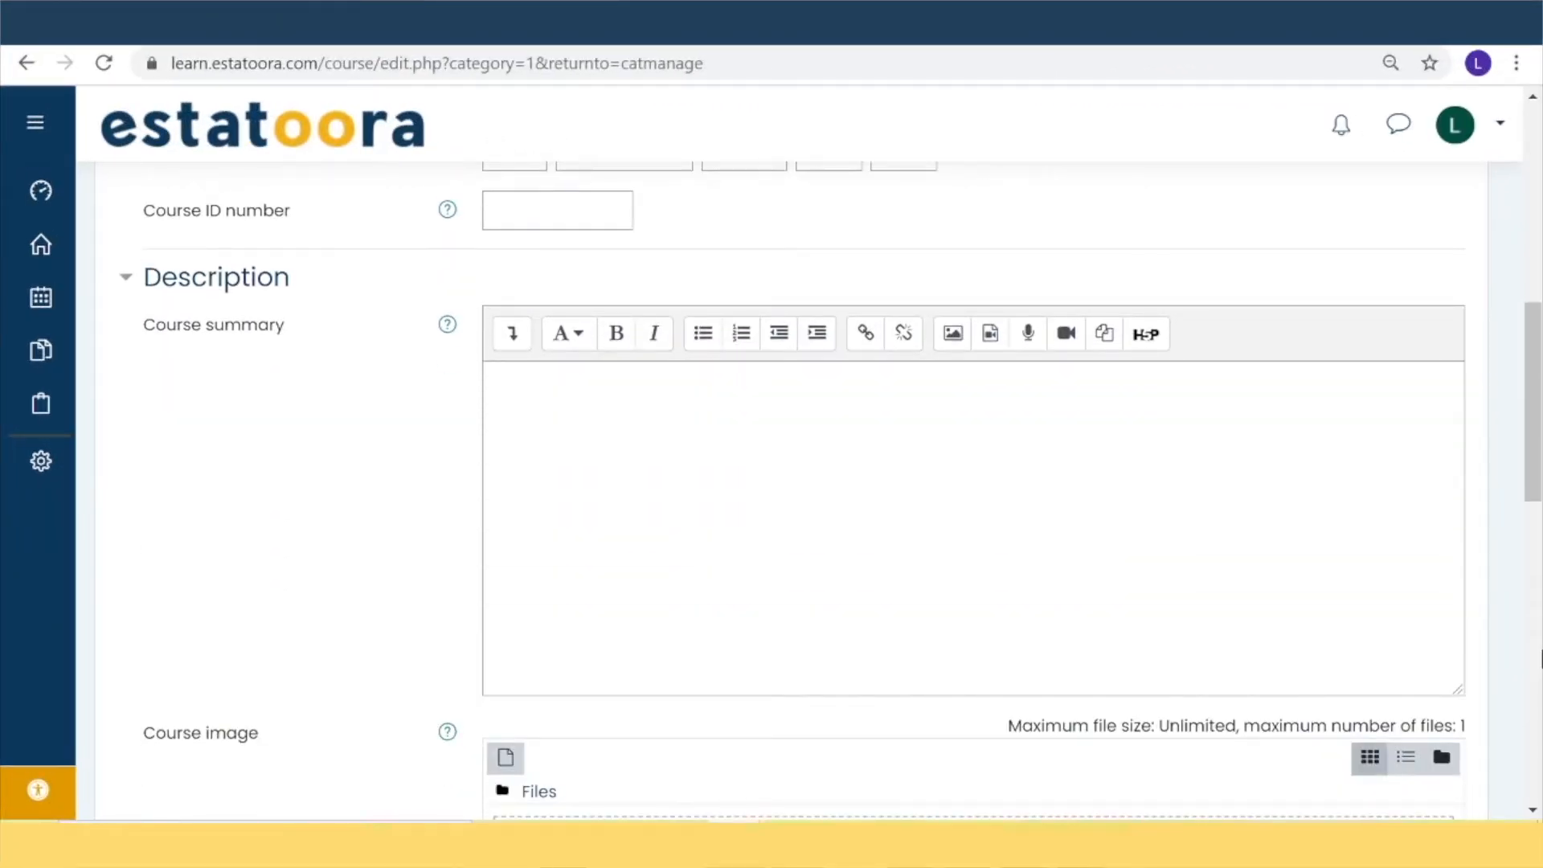
left_click(487, 379)
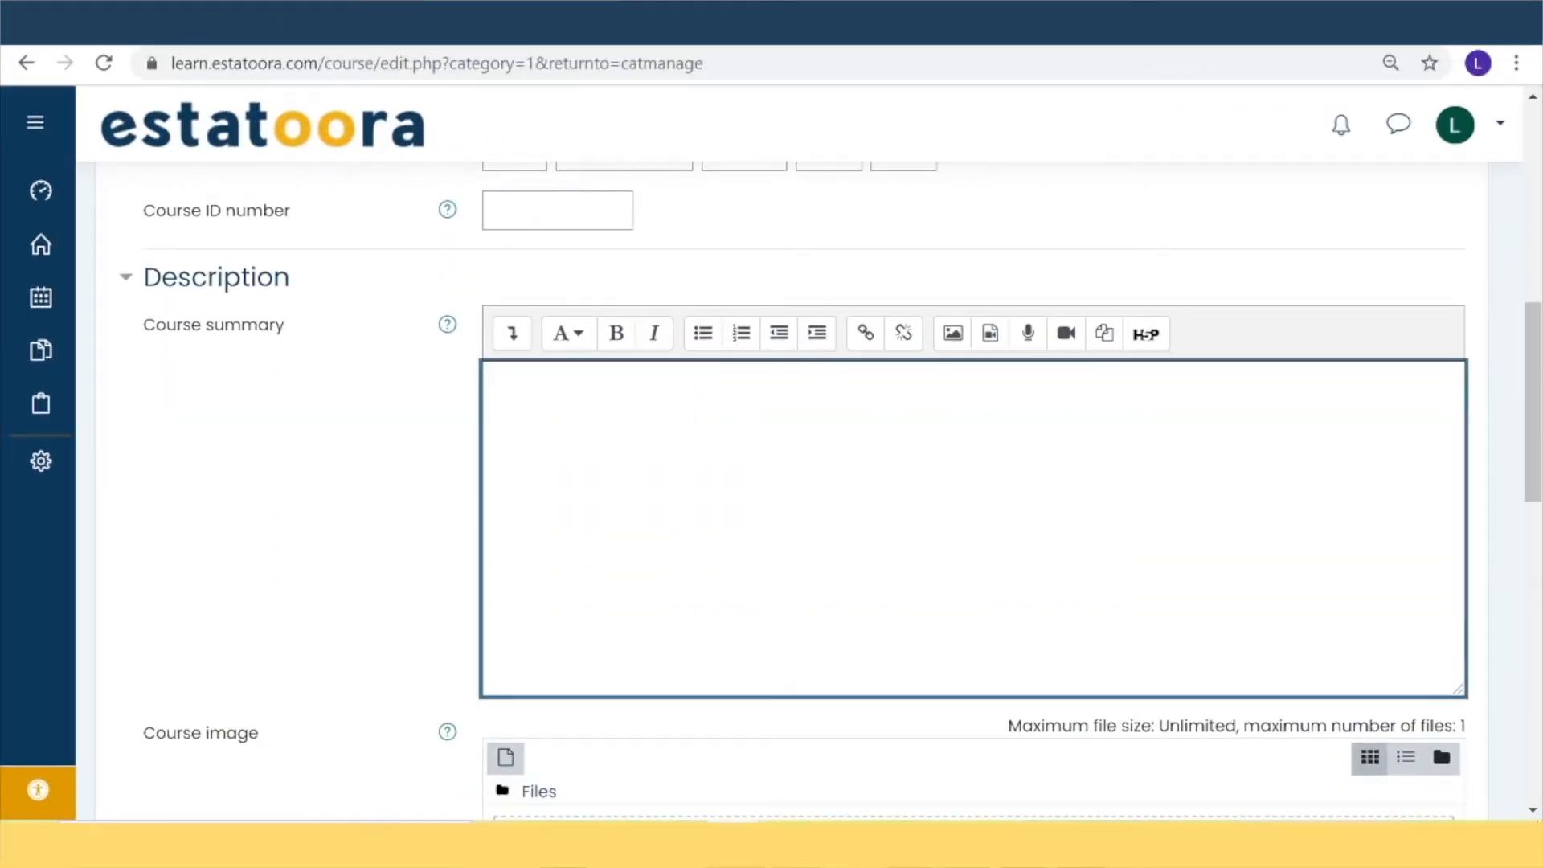
type("The course deals with the principles and practices in marketing goods and services. It also focuses on the development of integrated marketing programs that will help grow businesses.")
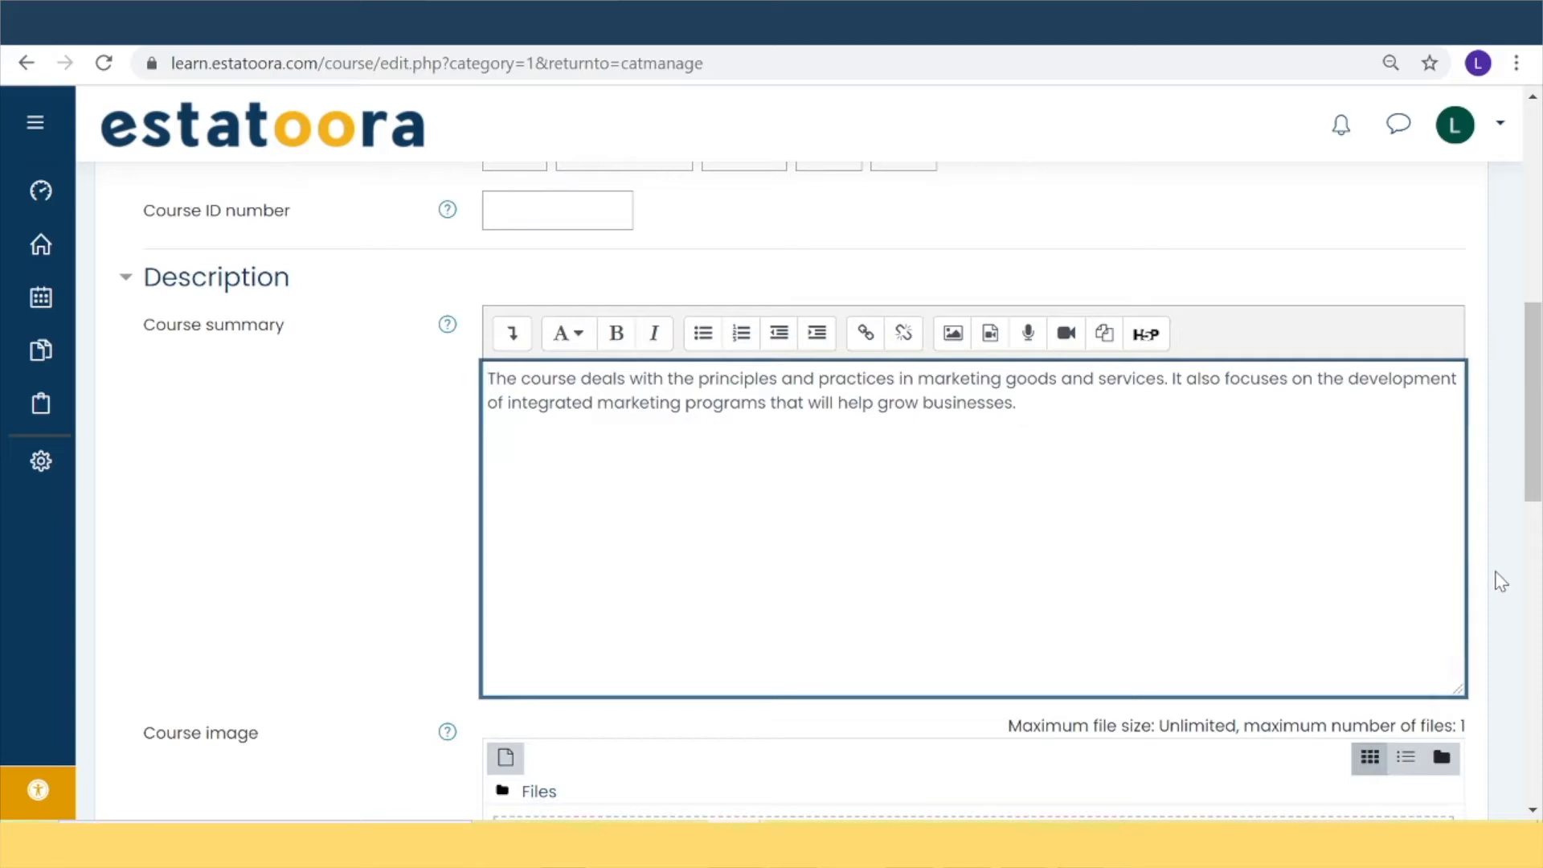
- Review the course image upload area, the available course formats and layout options, and the section navigation on a course topic page
scroll(1441, 528, "down", 5)
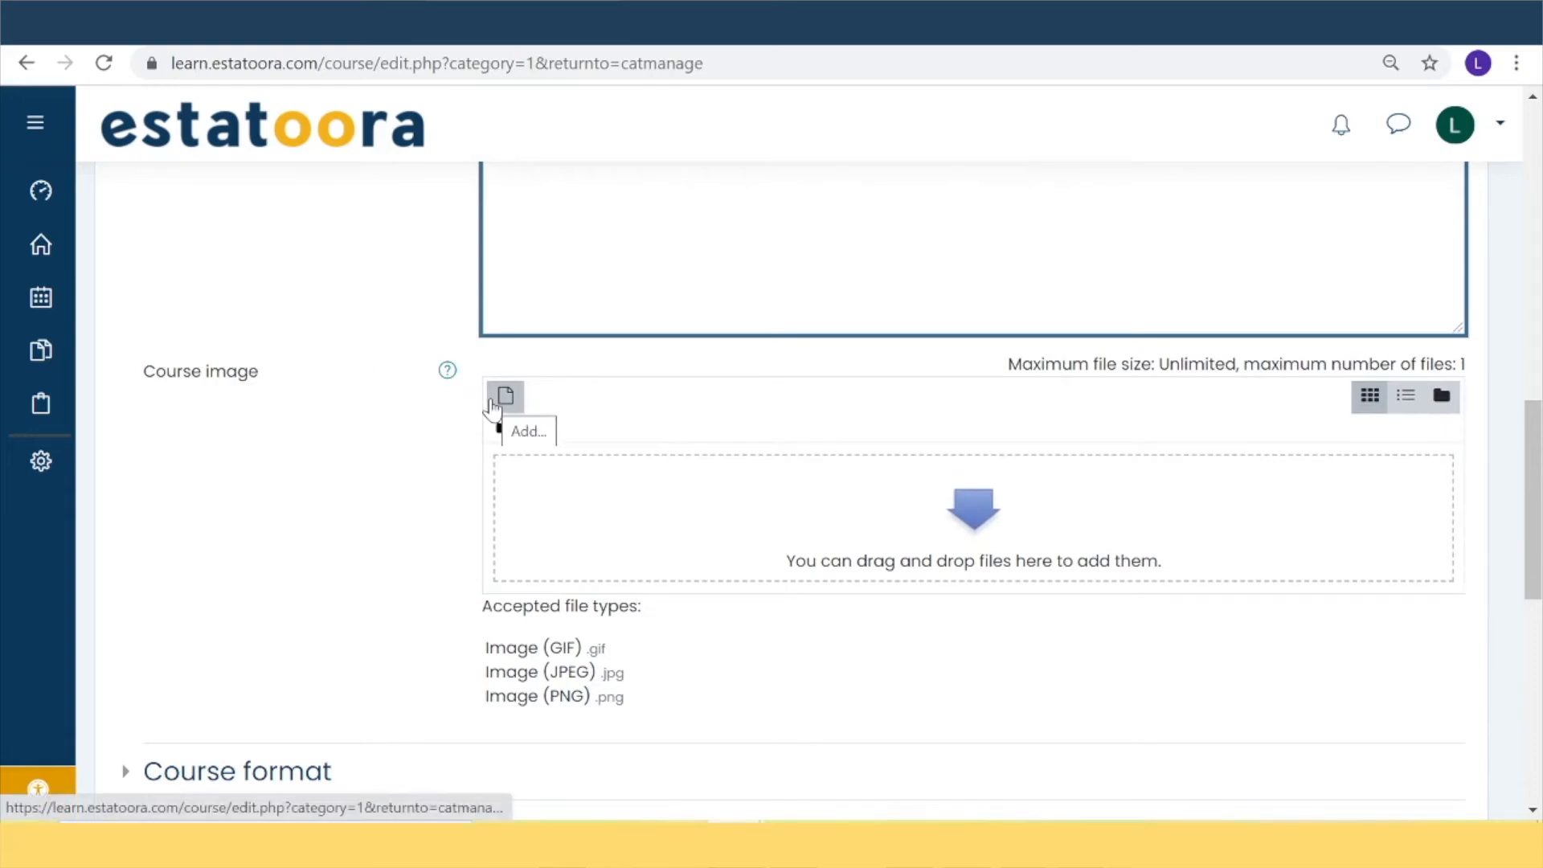
scroll(503, 396, "down", 6)
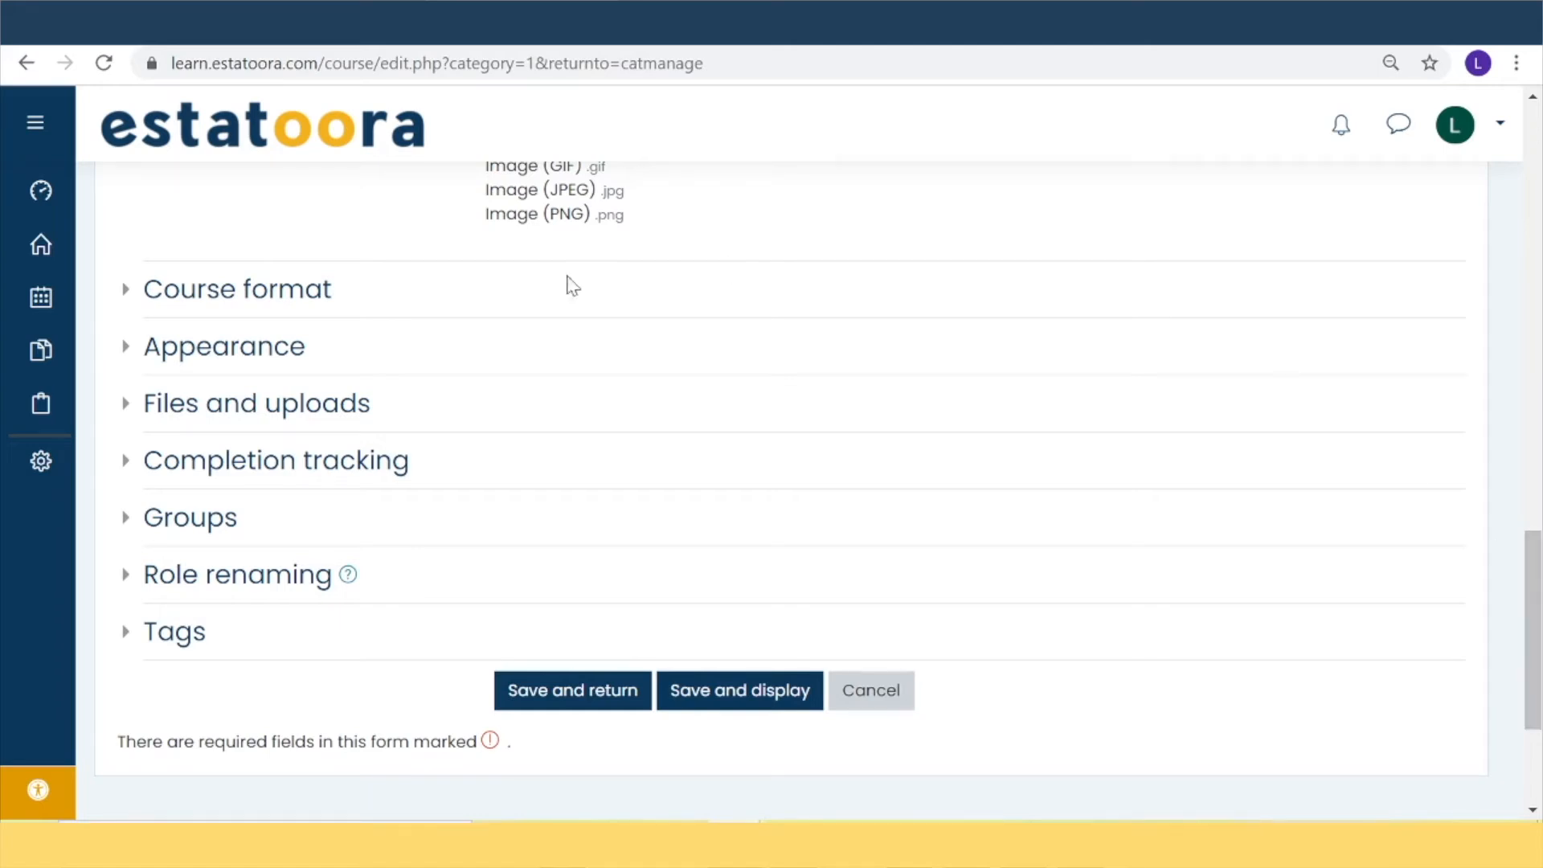
left_click(276, 306)
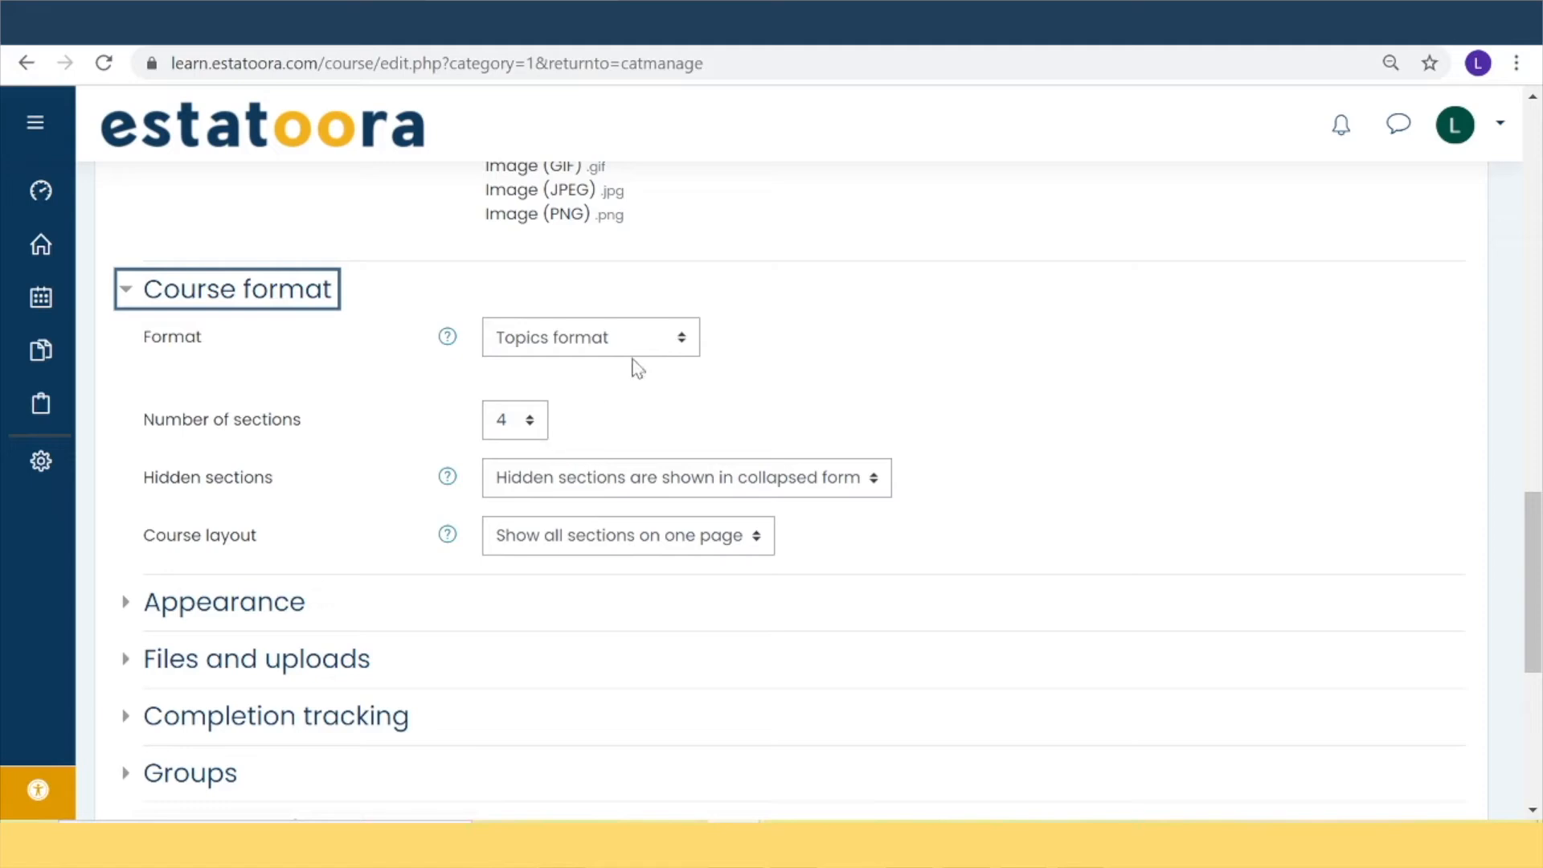
left_click(682, 336)
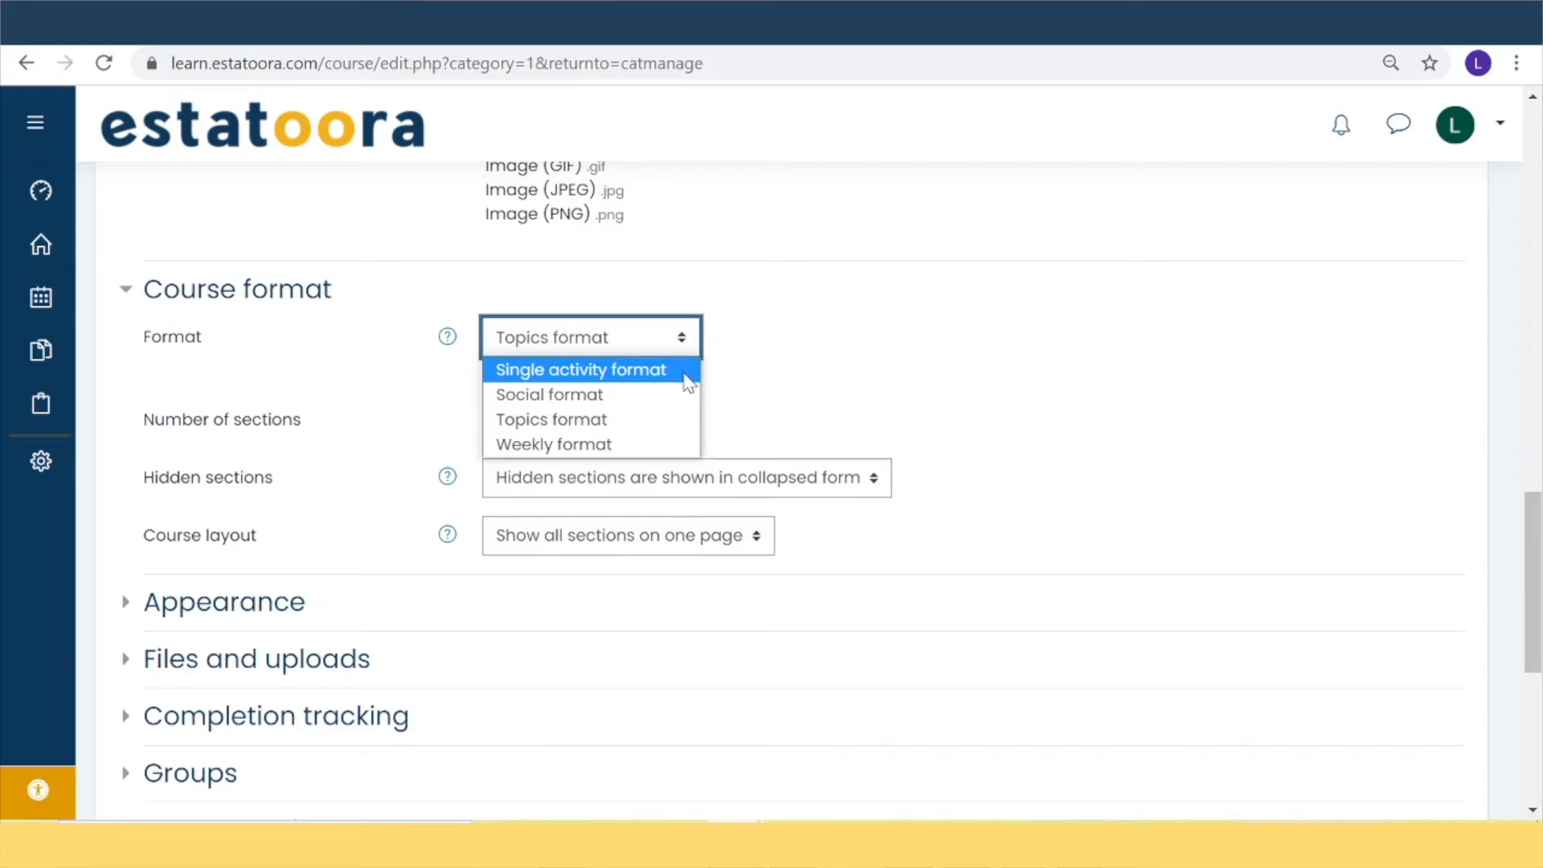
left_click(828, 376)
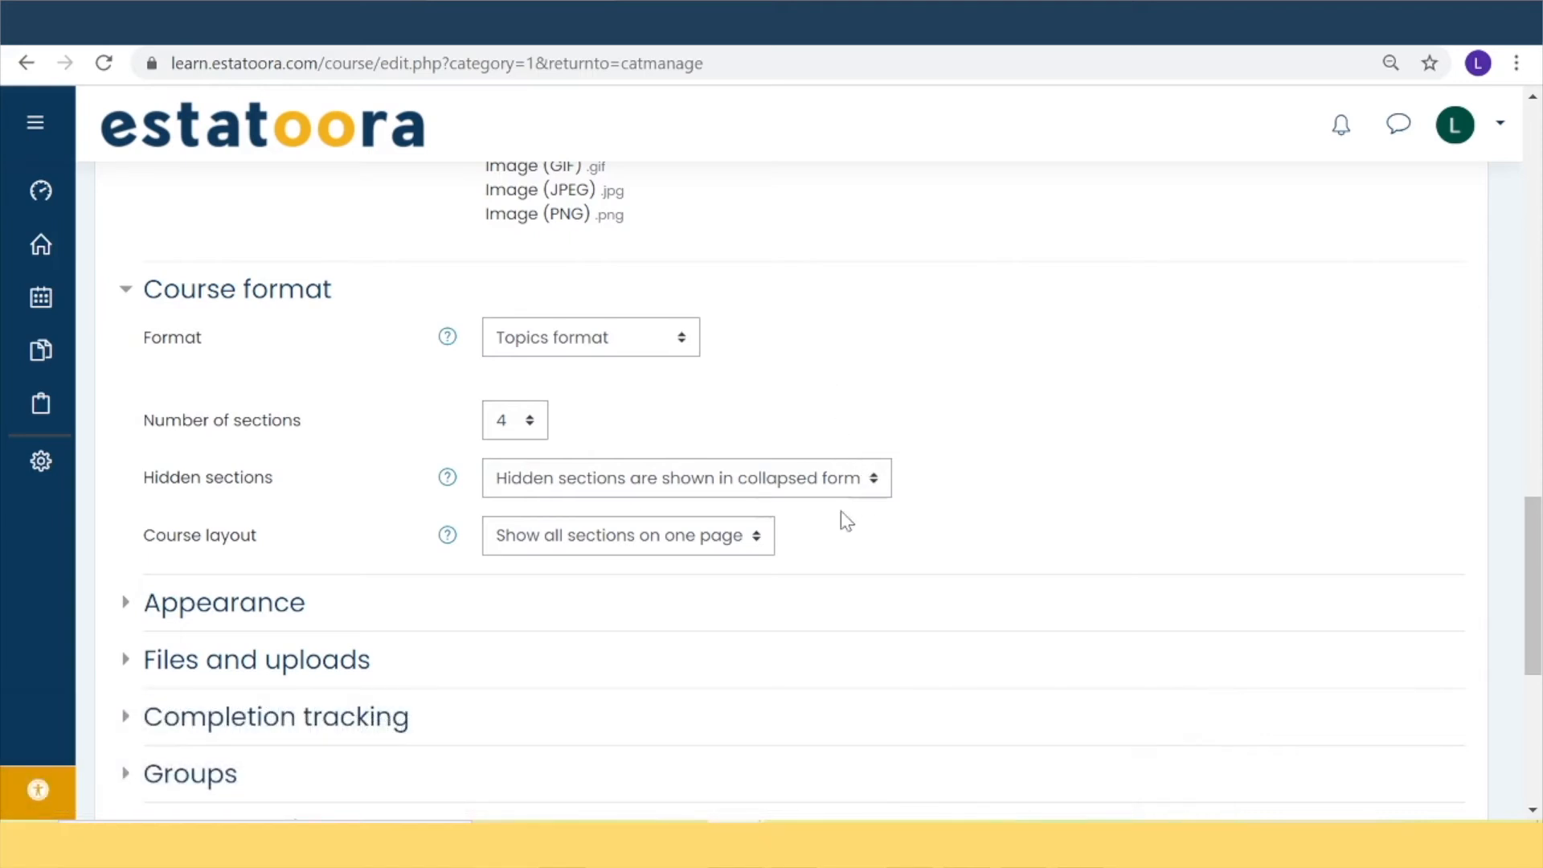
left_click(748, 541)
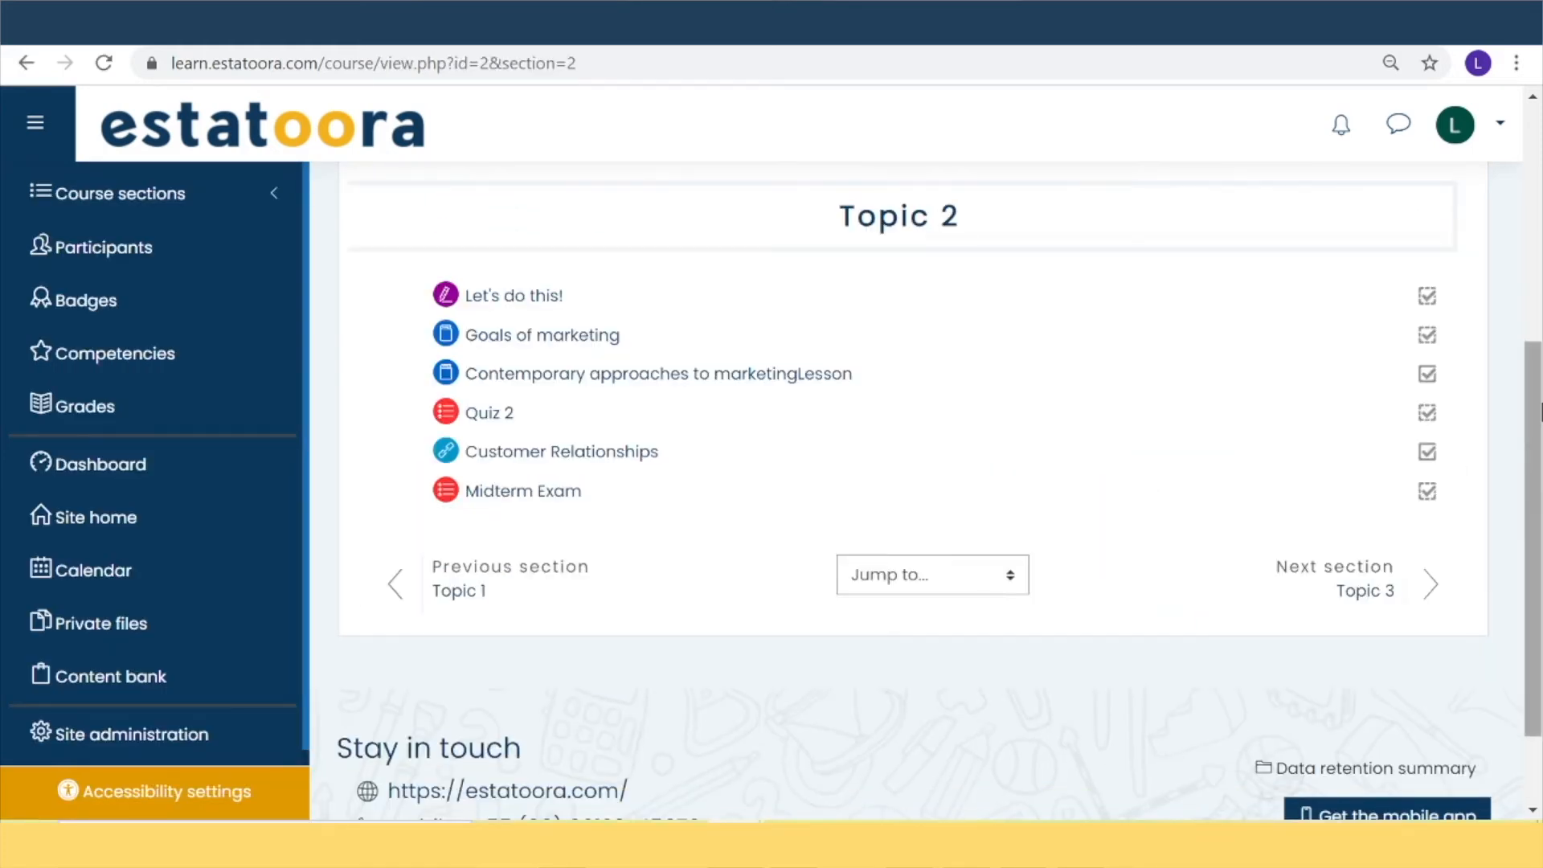
left_click(996, 587)
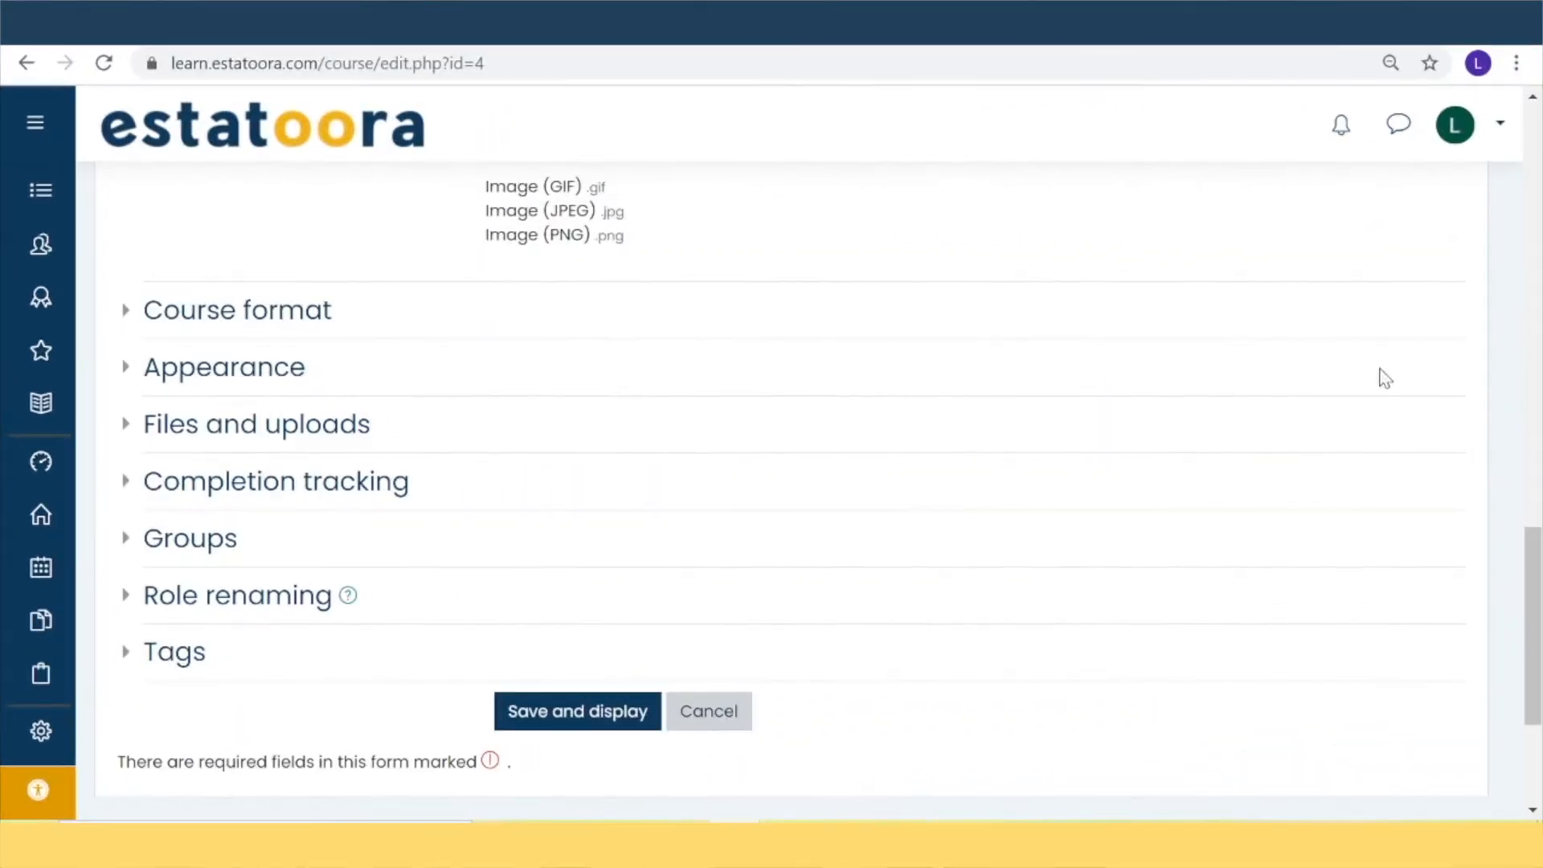
- Examine the course's Appearance options, including the number of announcements, and check the Files and uploads and Completion tracking sections
left_click(227, 377)
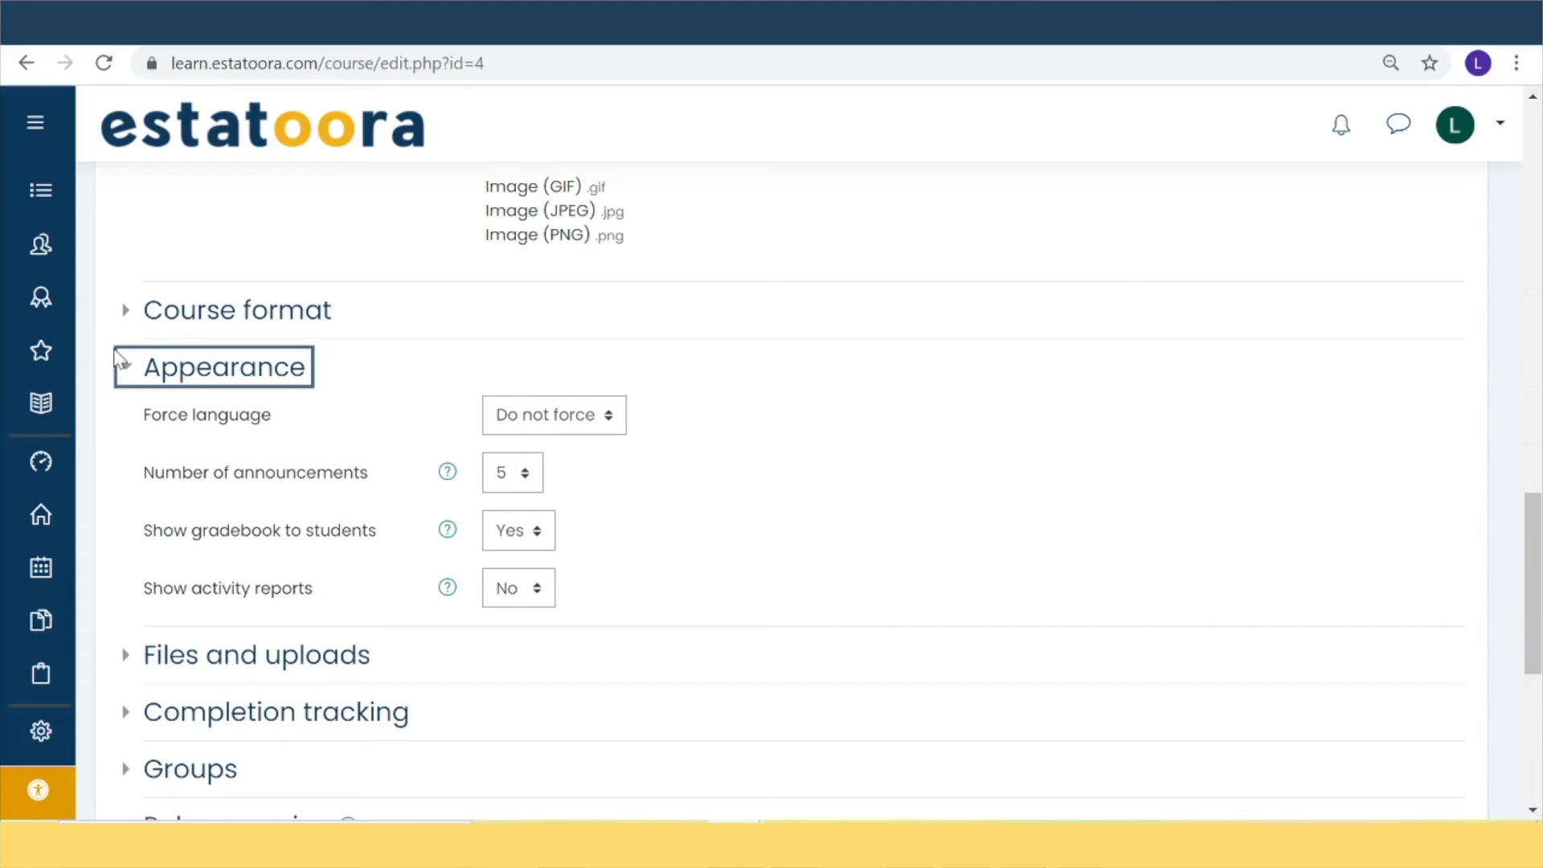
left_click(531, 483)
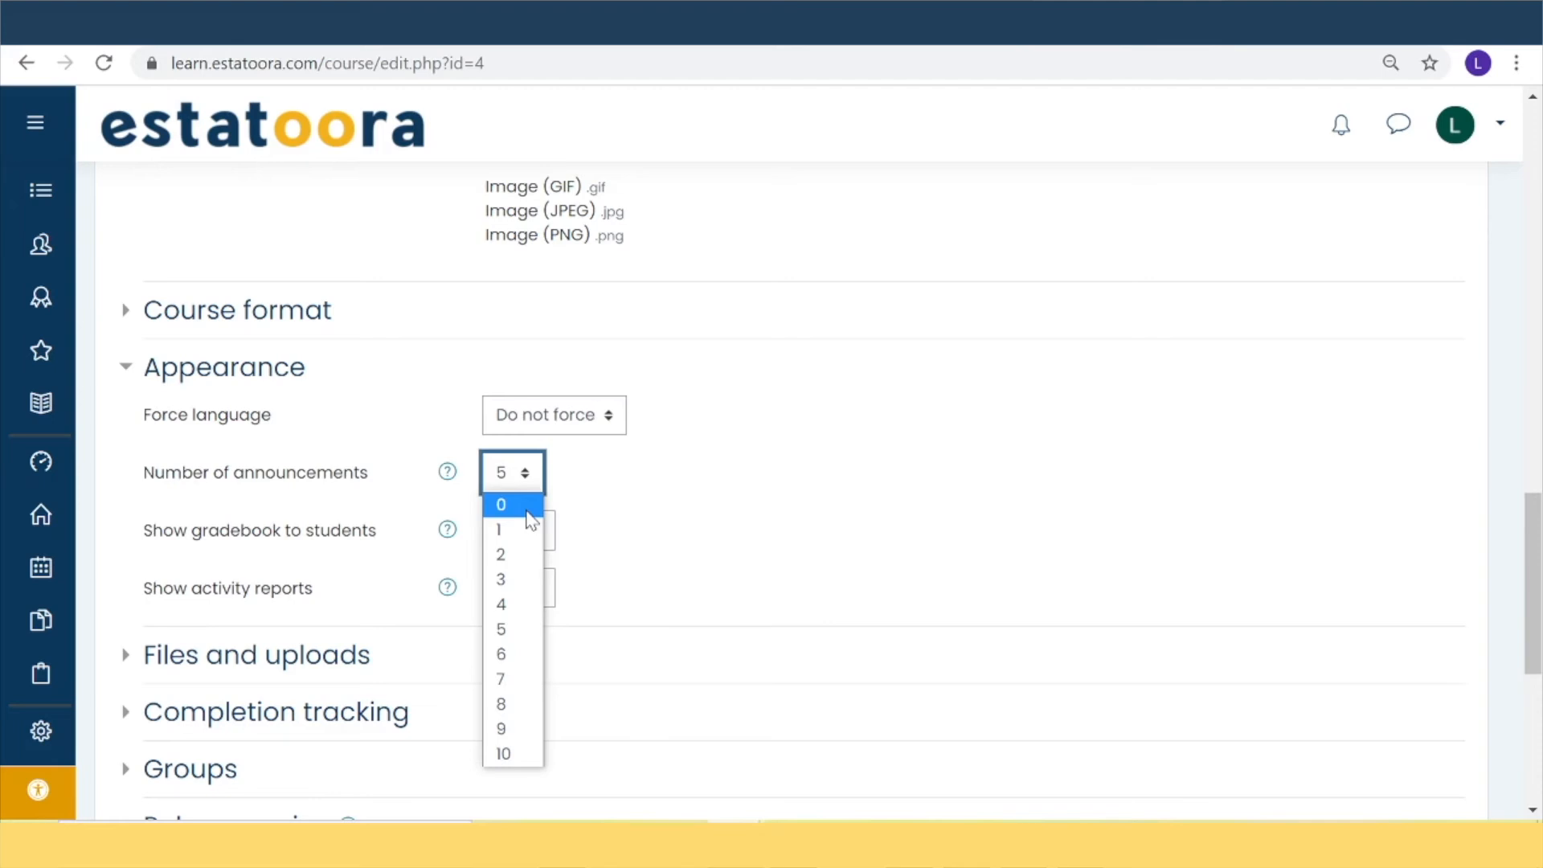
left_click(134, 386)
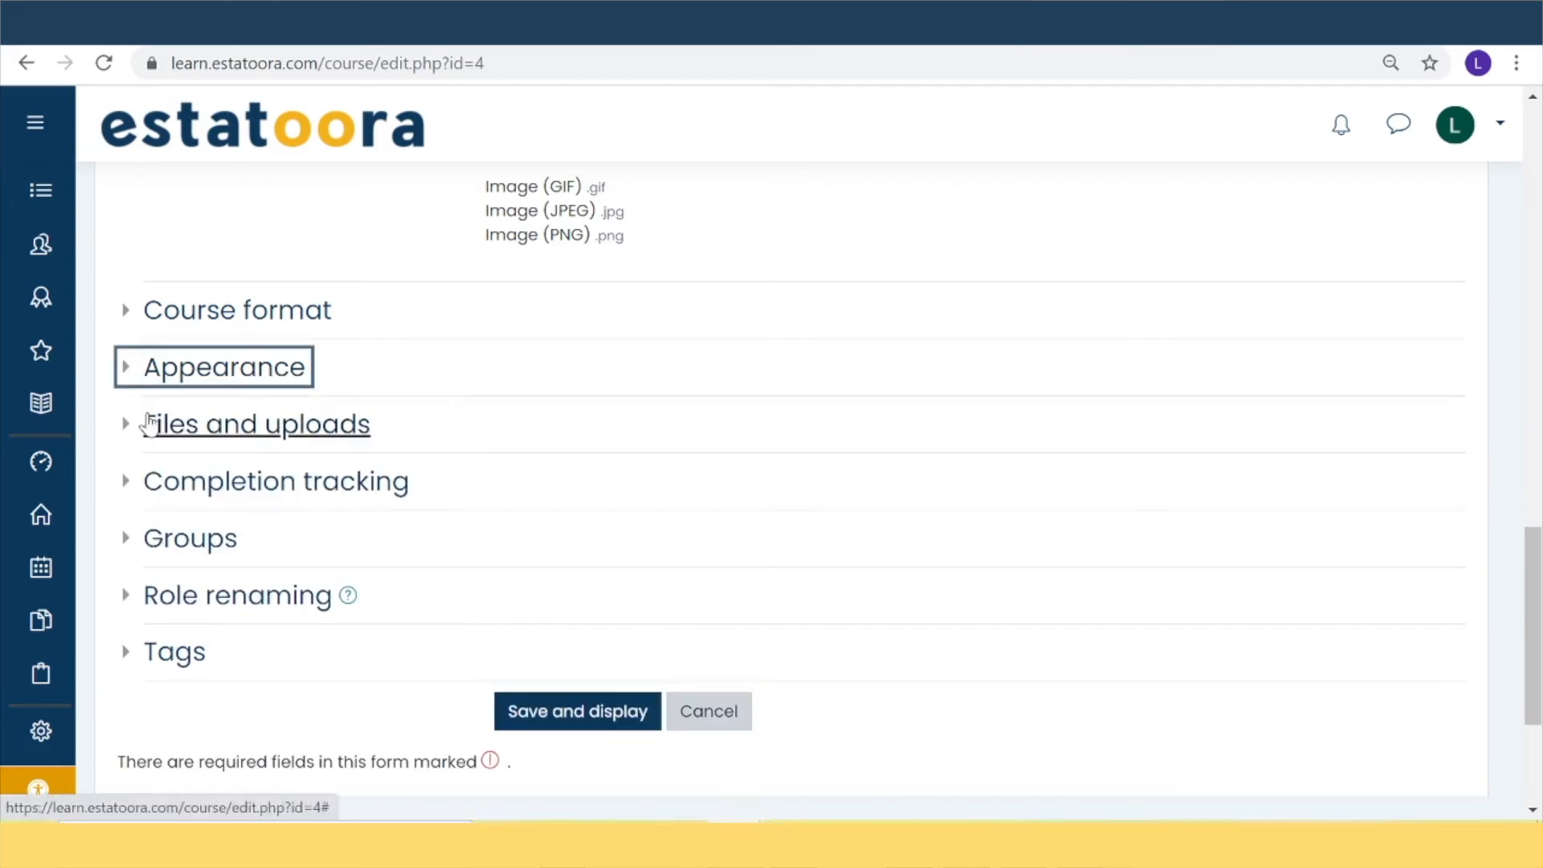
left_click_drag(149, 422, 124, 410)
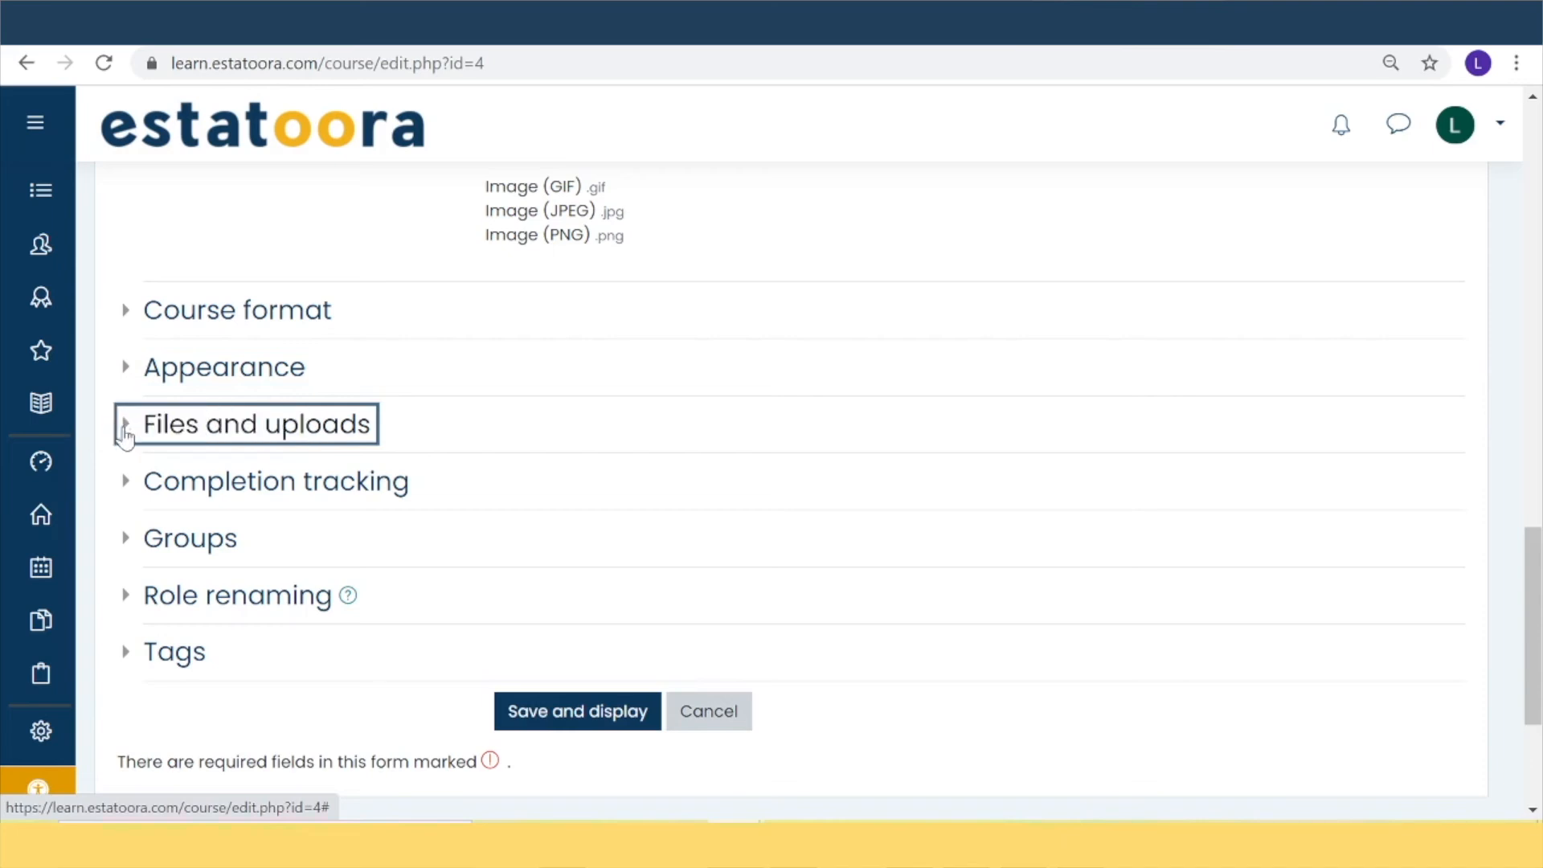
left_click(139, 492)
left_click_drag(138, 492, 122, 474)
- Rename the Student role to Learners in the course's role renaming settings
left_click(151, 581)
scroll(151, 579, "down", 3)
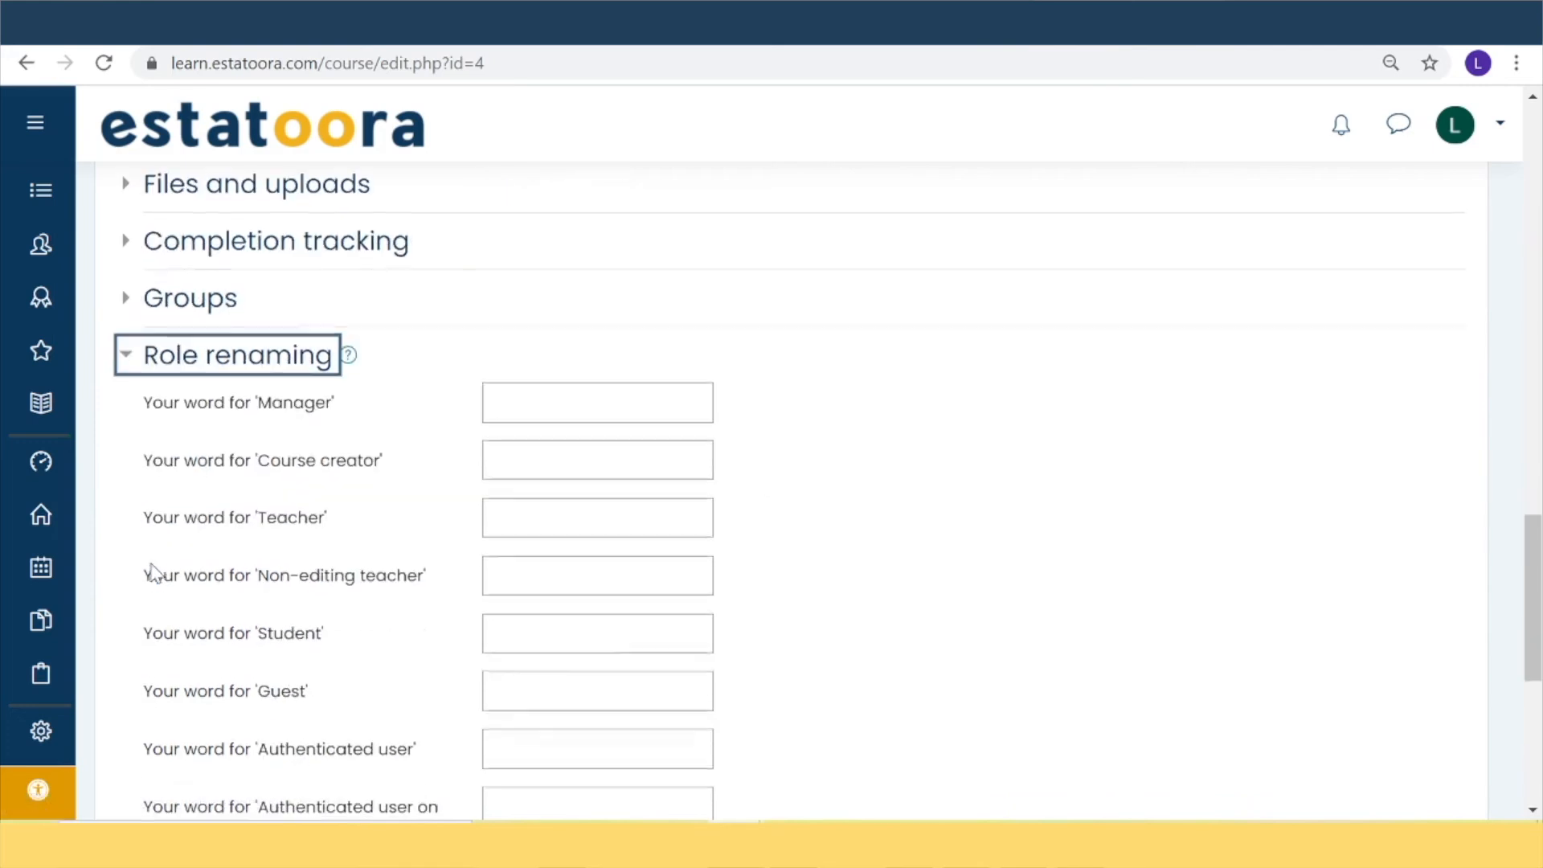
scroll(321, 515, "down", 2)
left_click(587, 512)
type("Learners")
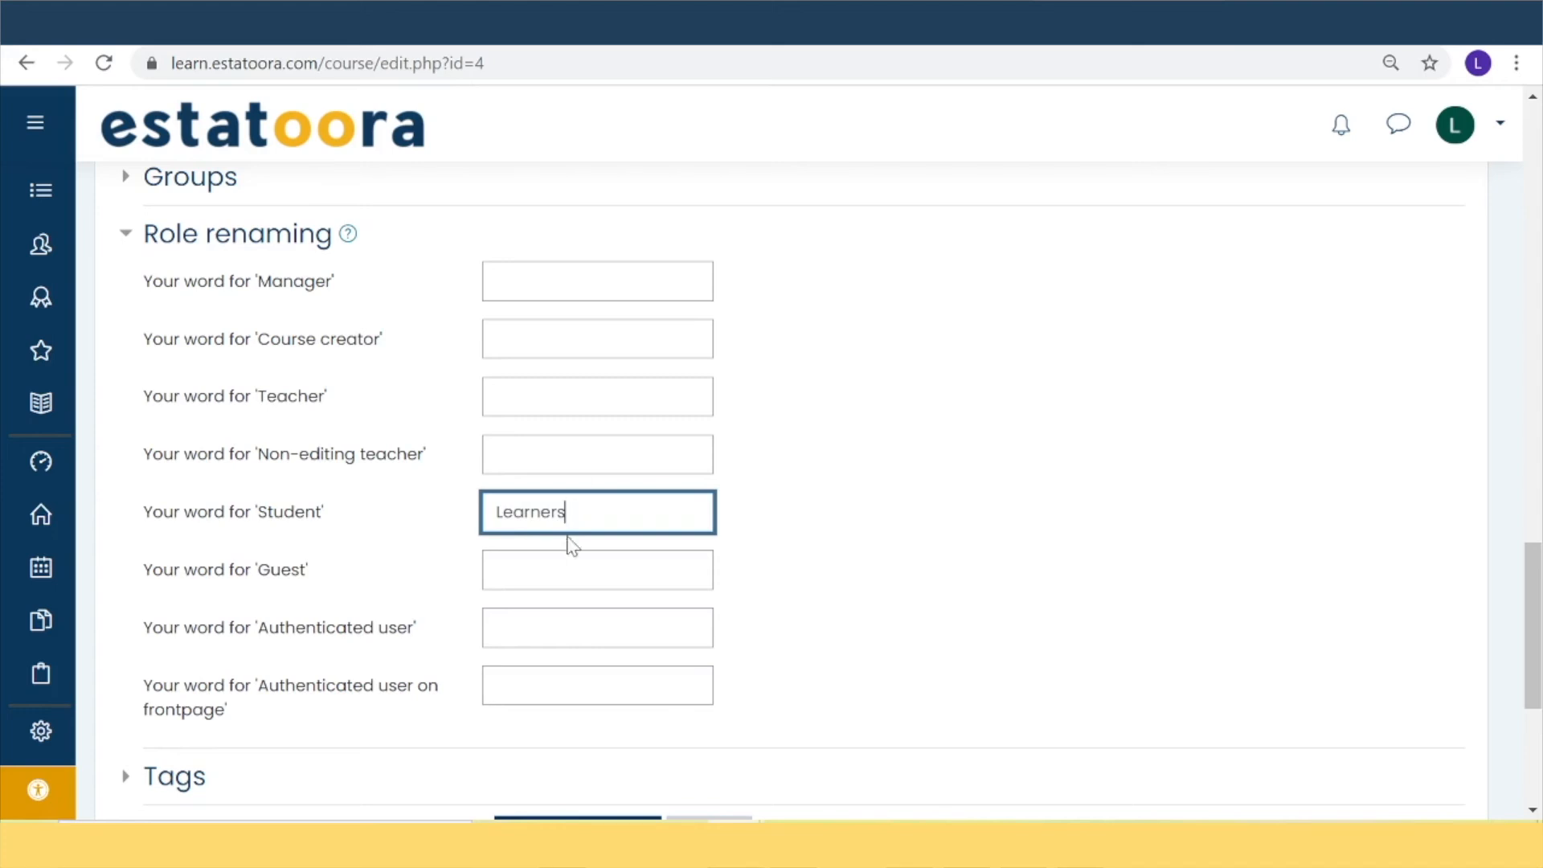
- Add the tag Marketing to the course, then save the settings and display the course
scroll(372, 675, "down", 1)
scroll(371, 675, "down", 3)
left_click(153, 540)
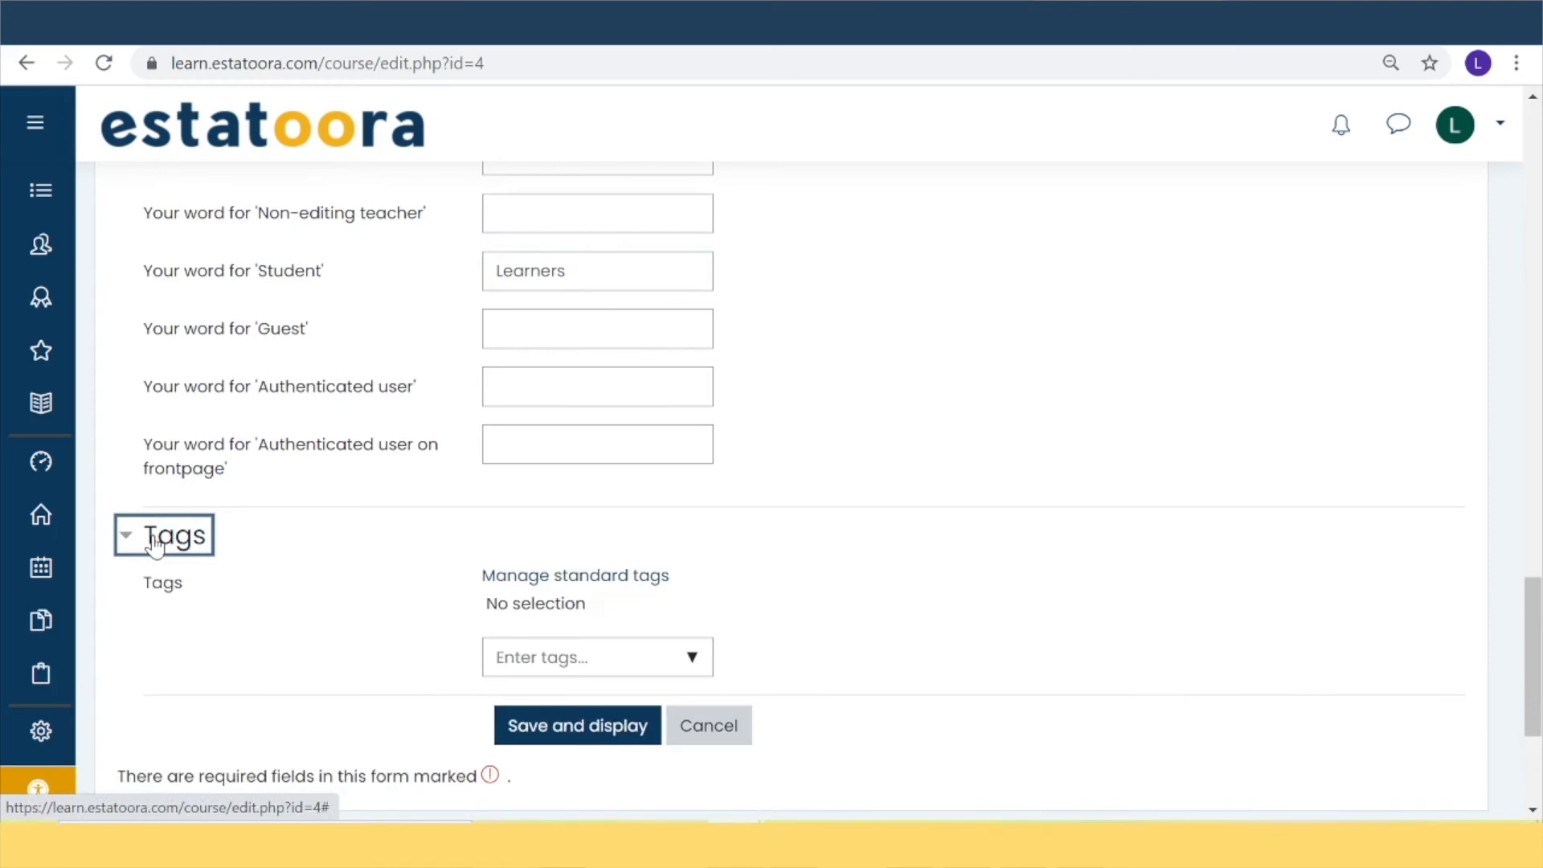
scroll(154, 547, "down", 1)
scroll(153, 539, "down", 1)
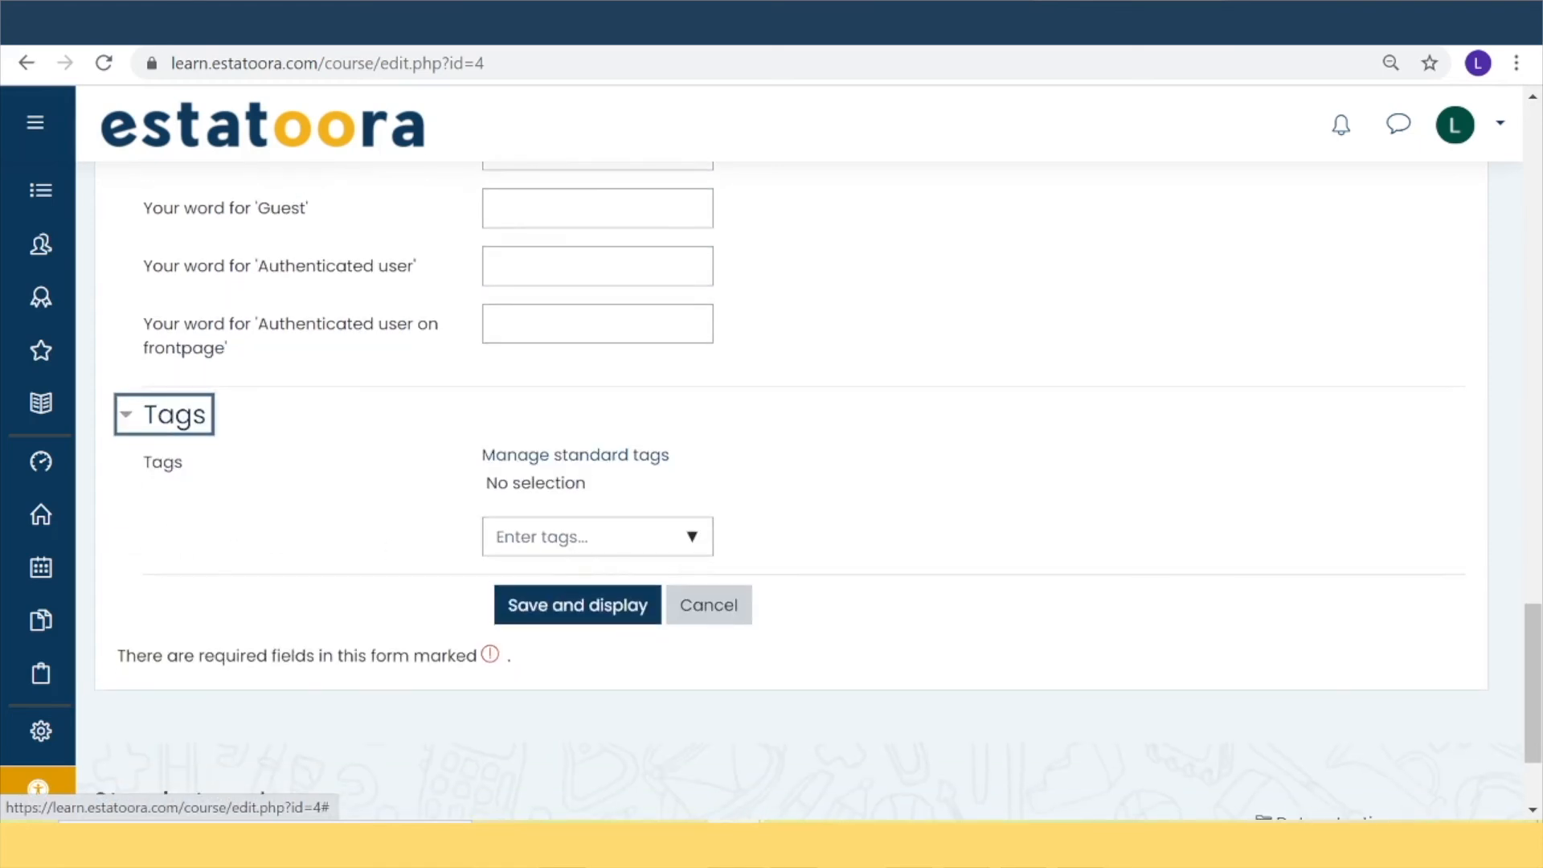
left_click(693, 545)
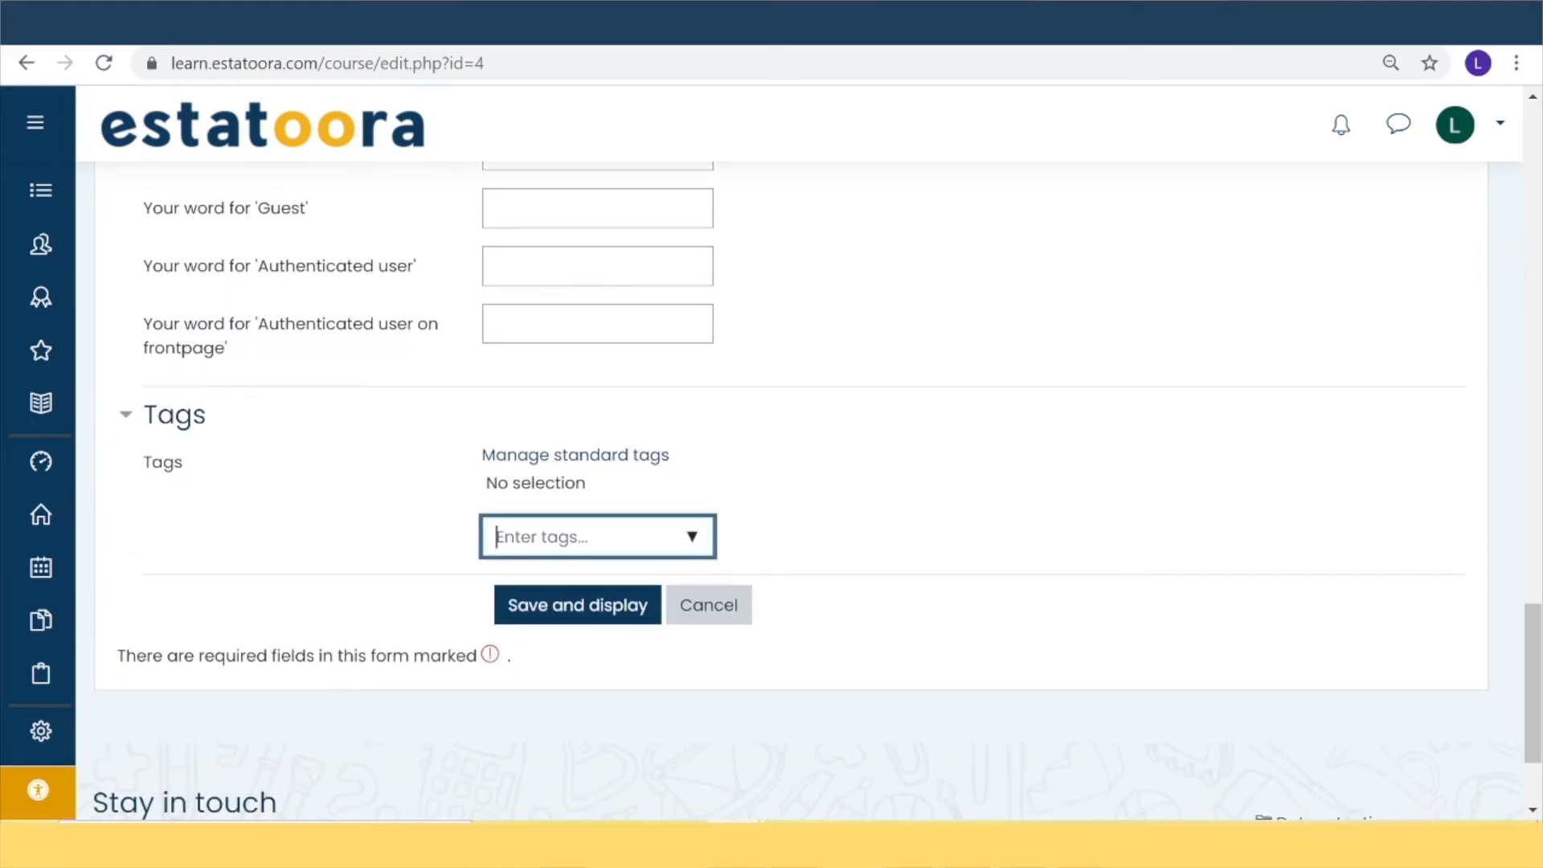
type("Marketing")
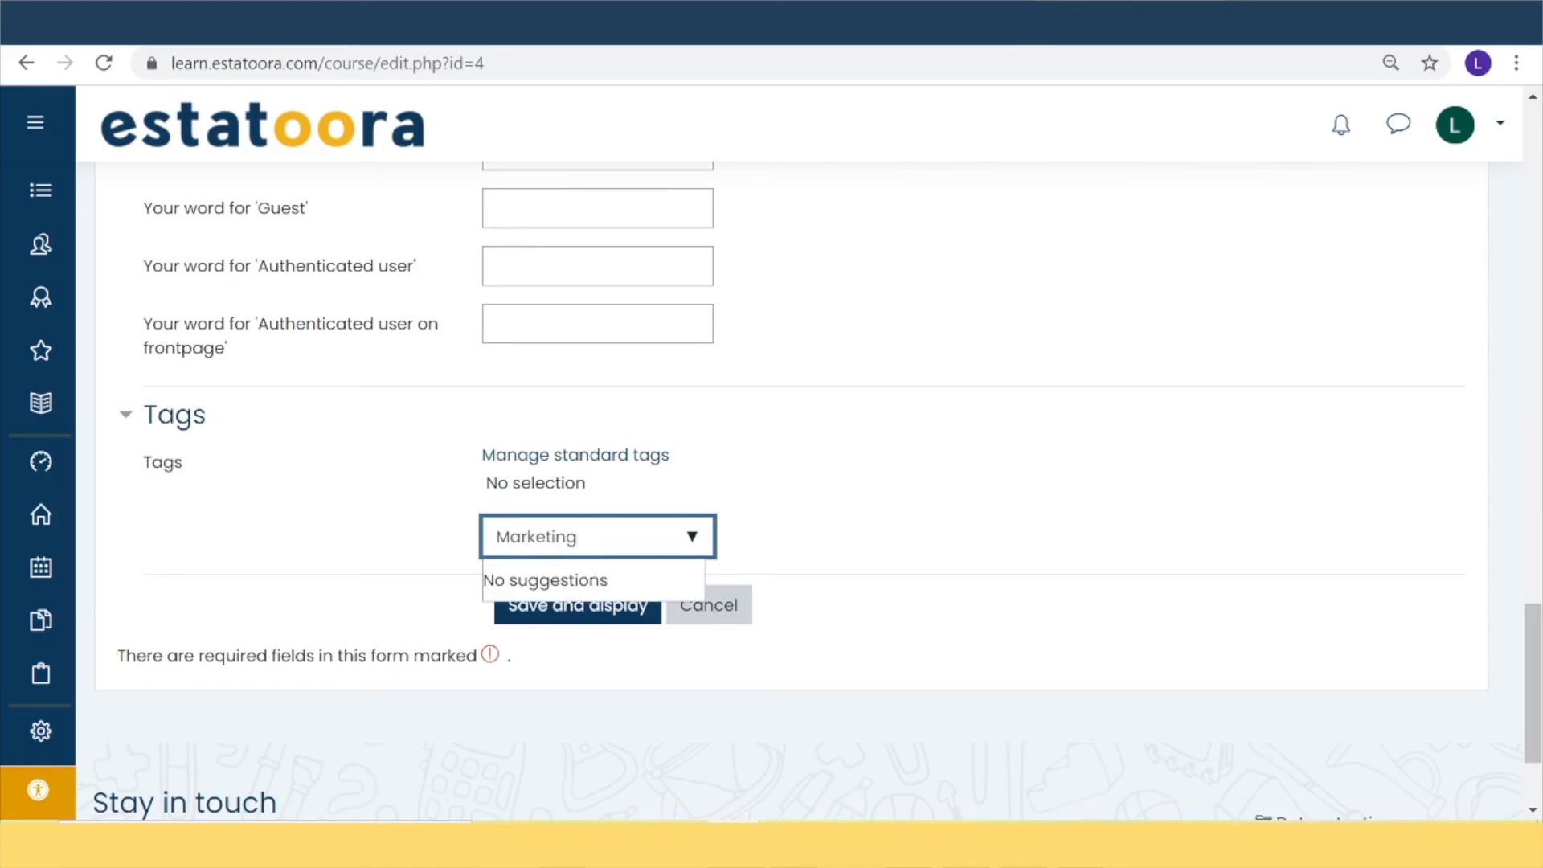
key("Return")
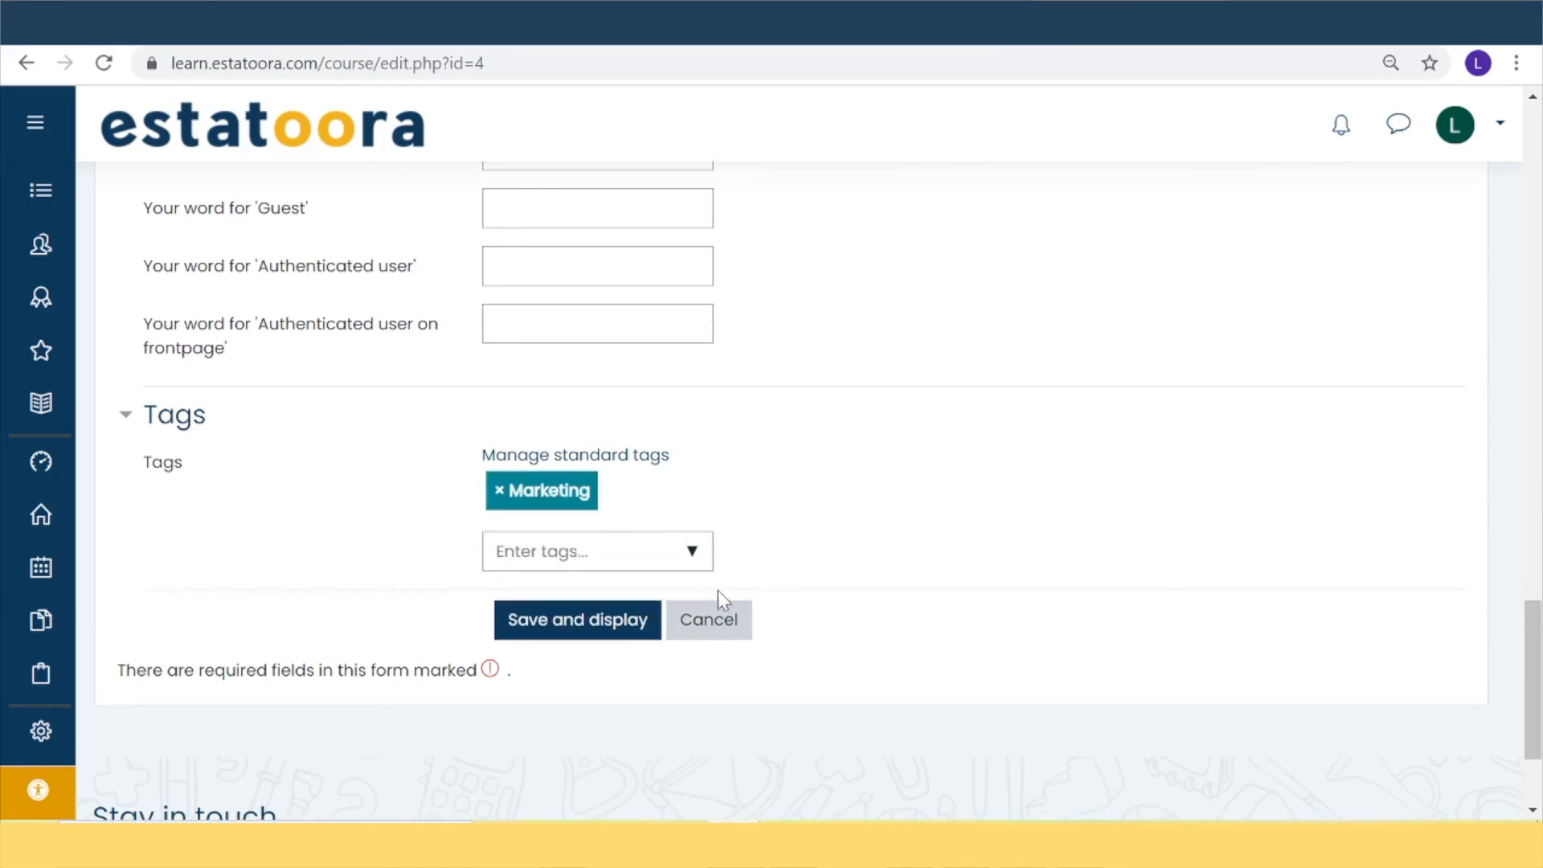
left_click(560, 627)
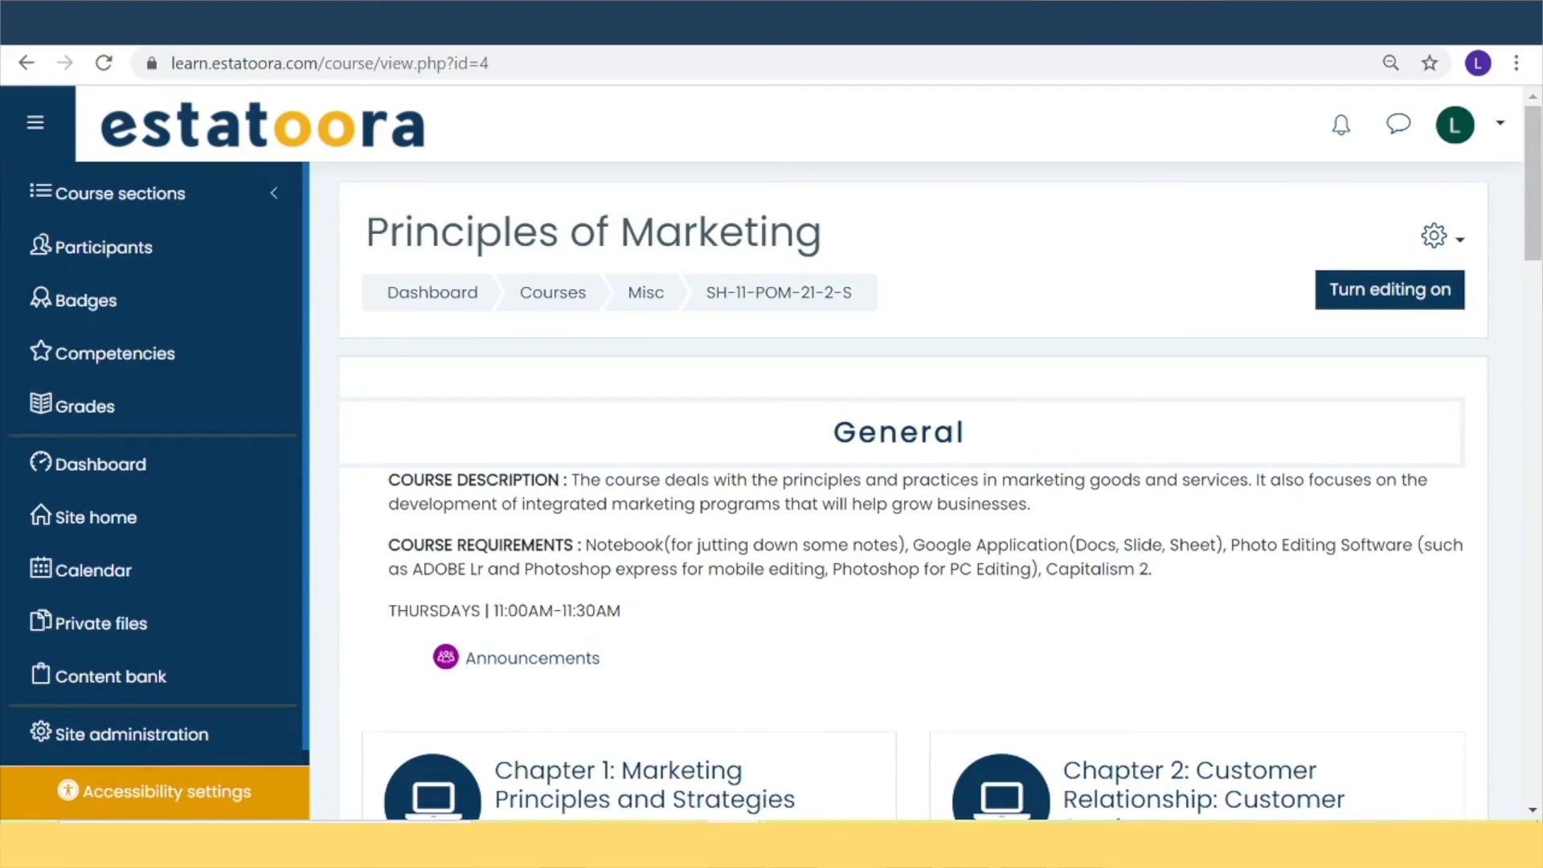
- Open a blank form for adding a new course from the site's course administration settings
scroll(912, 482, "down", 5)
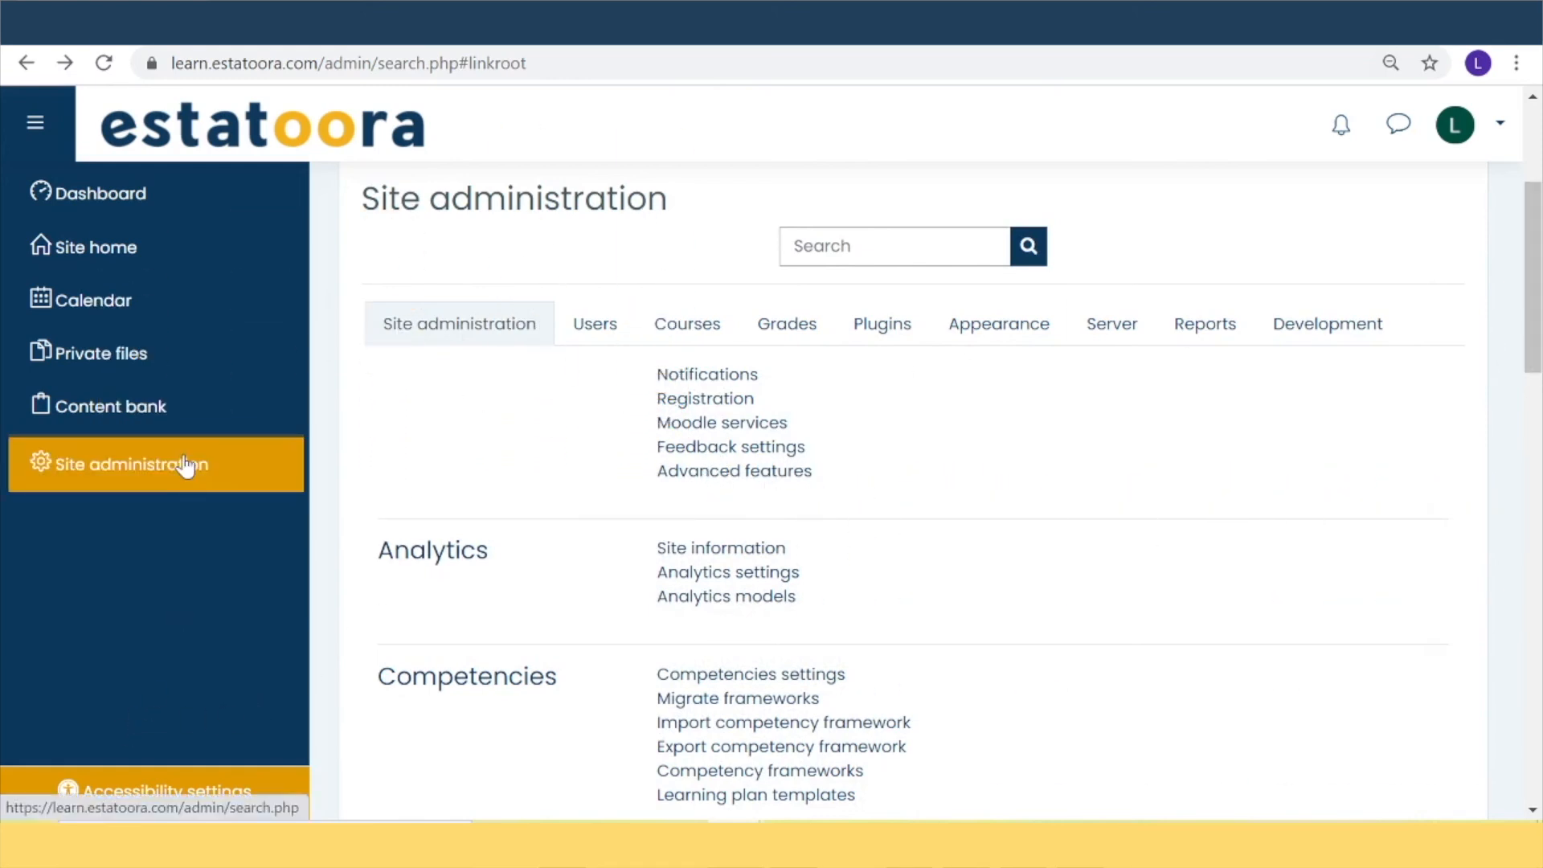
left_click(712, 333)
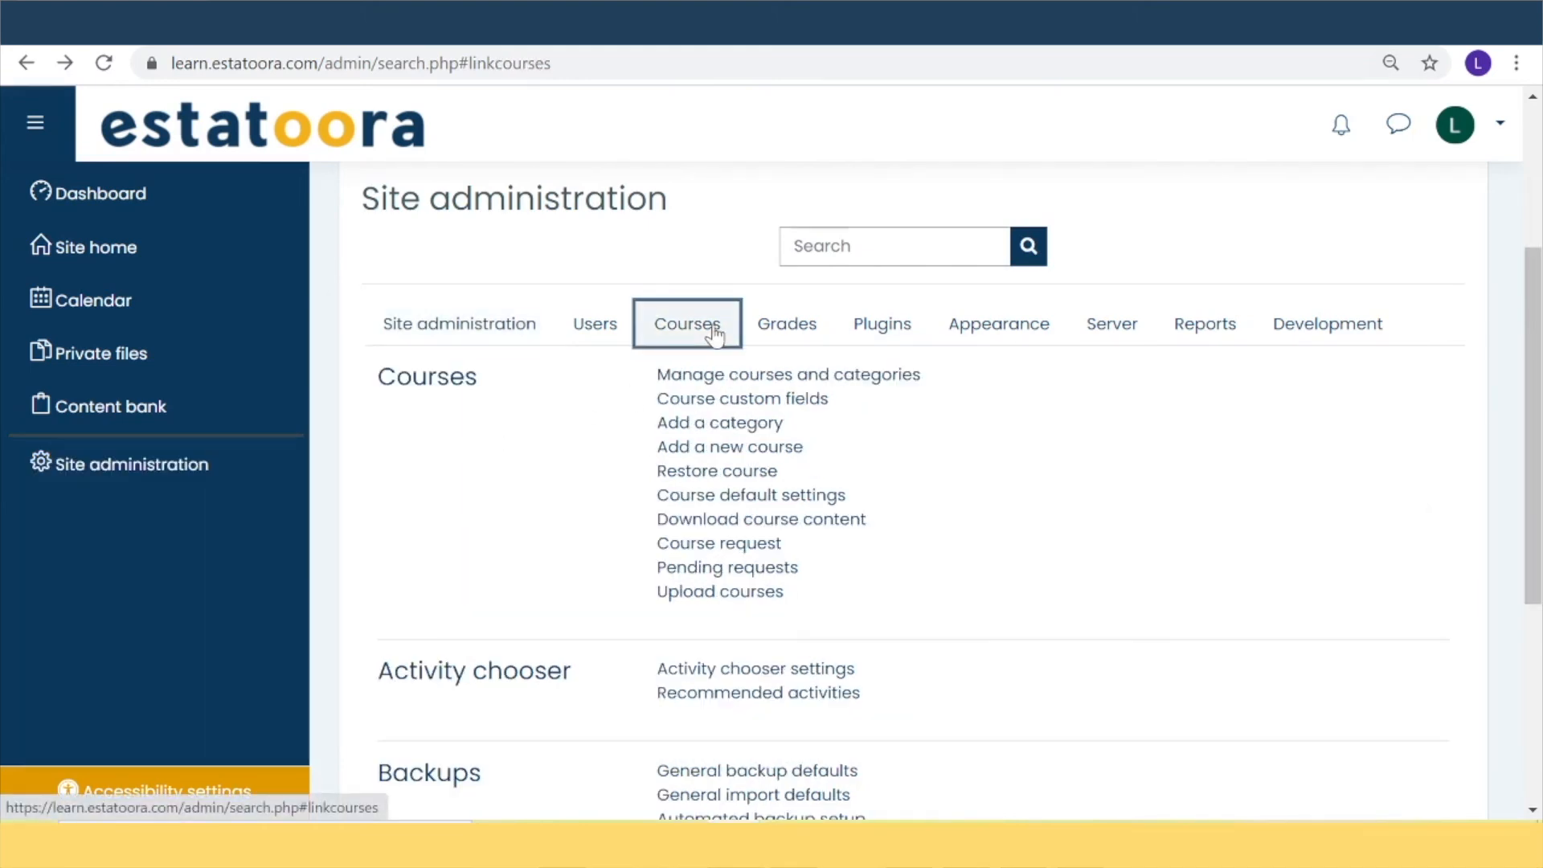
left_click(682, 450)
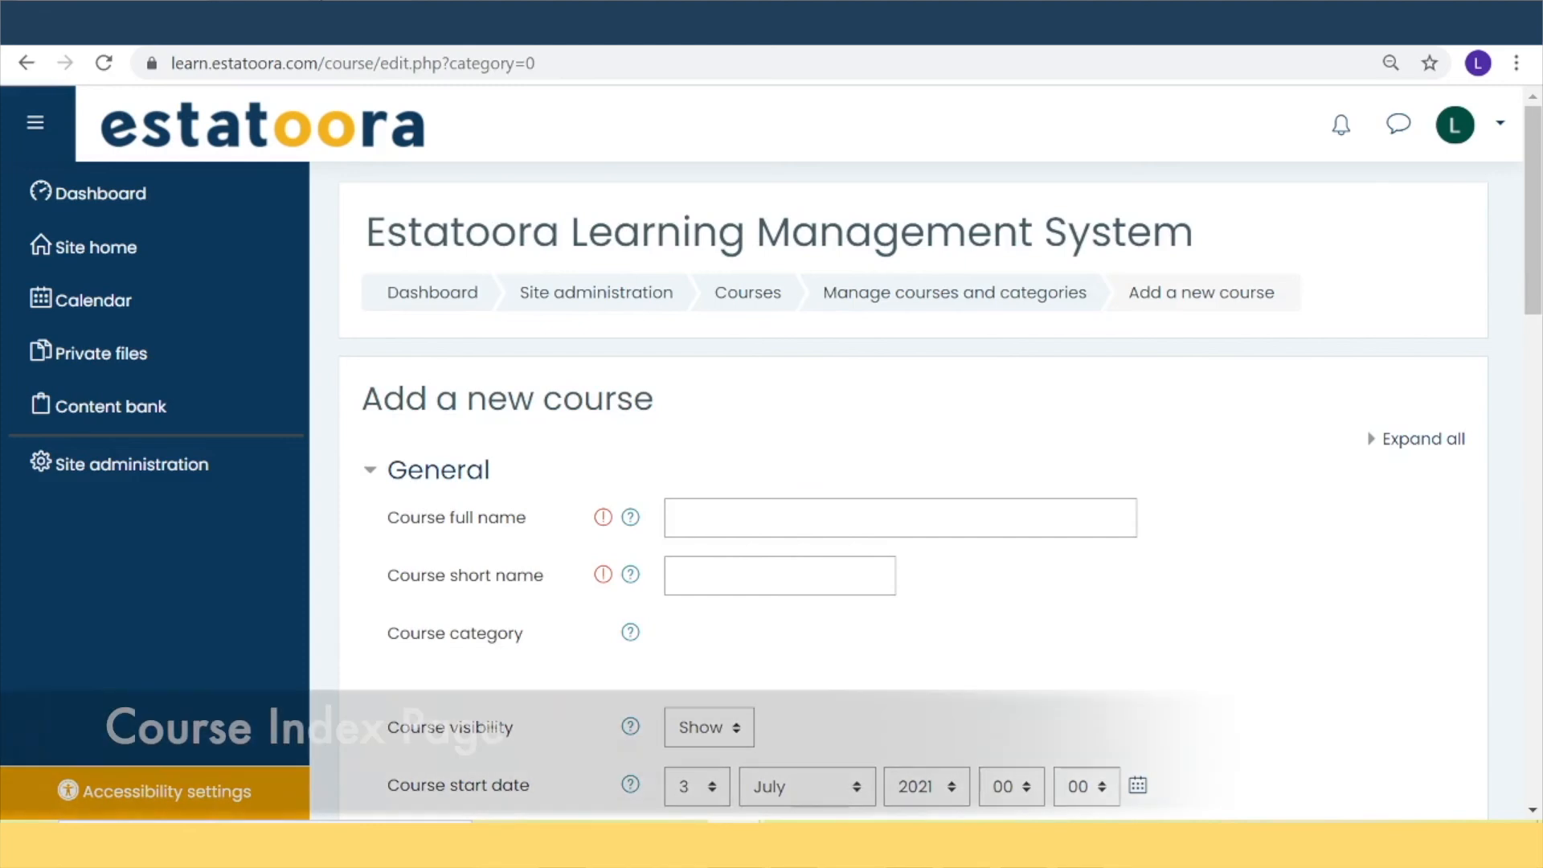